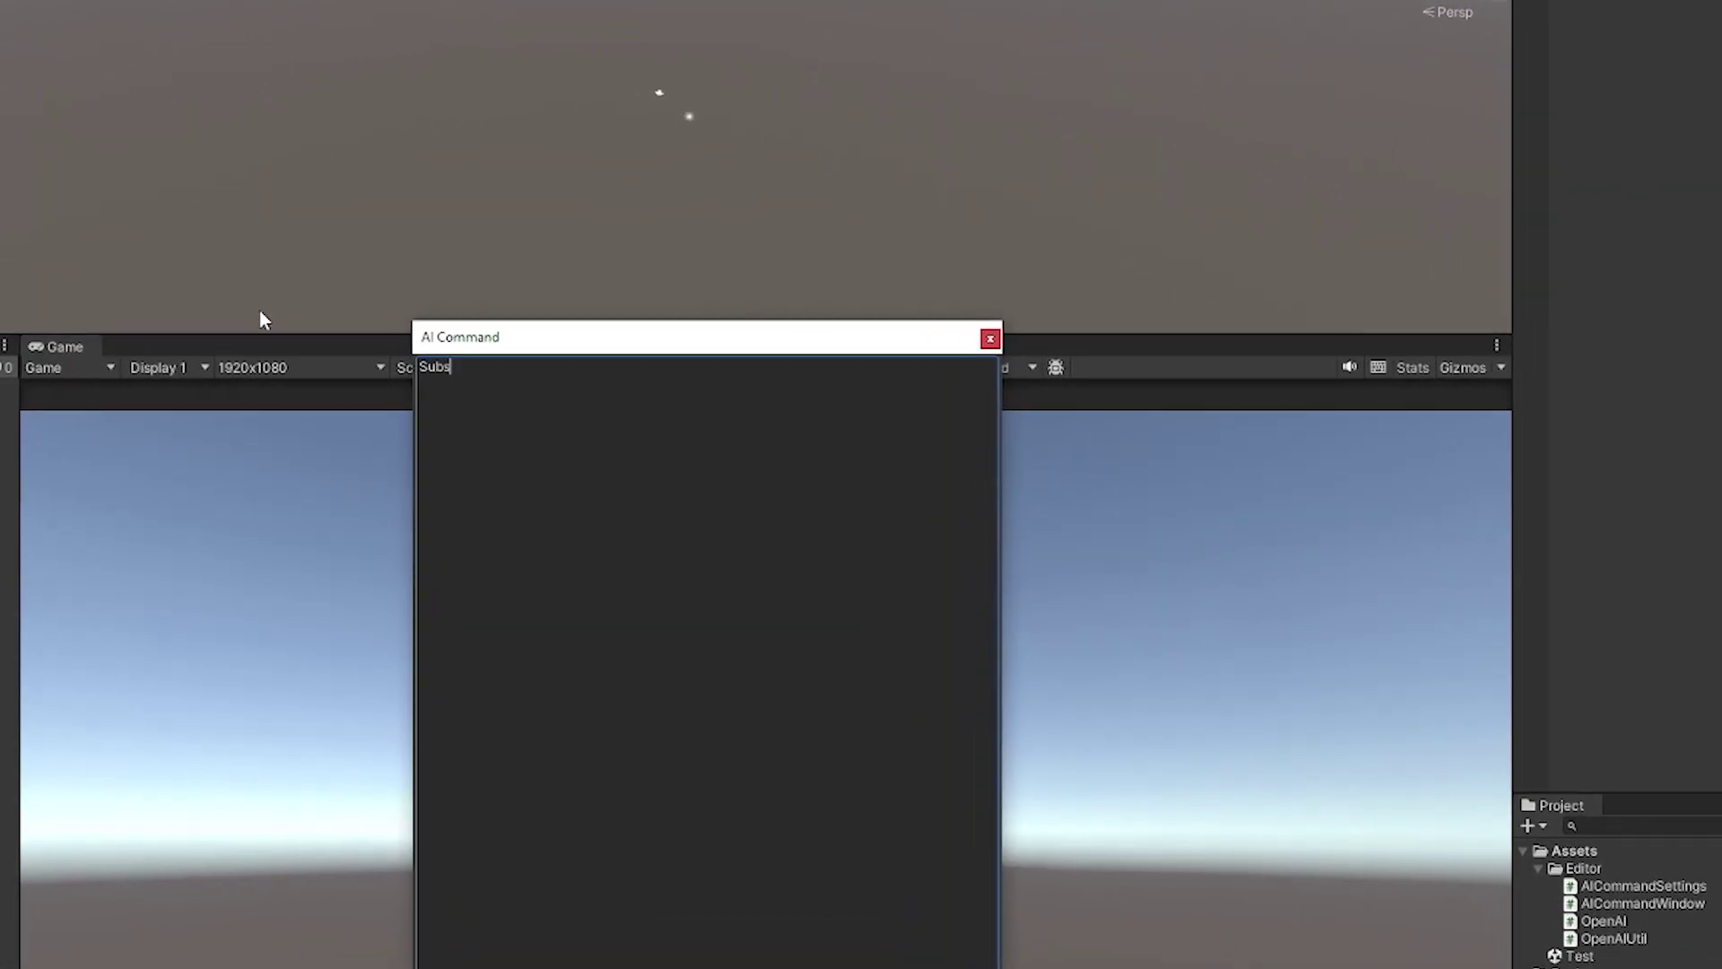
Enter 'Subscribe to SpeedTutor right now!!!!!!!' in the AI Command prompt field
type("o SpeedTutor r")
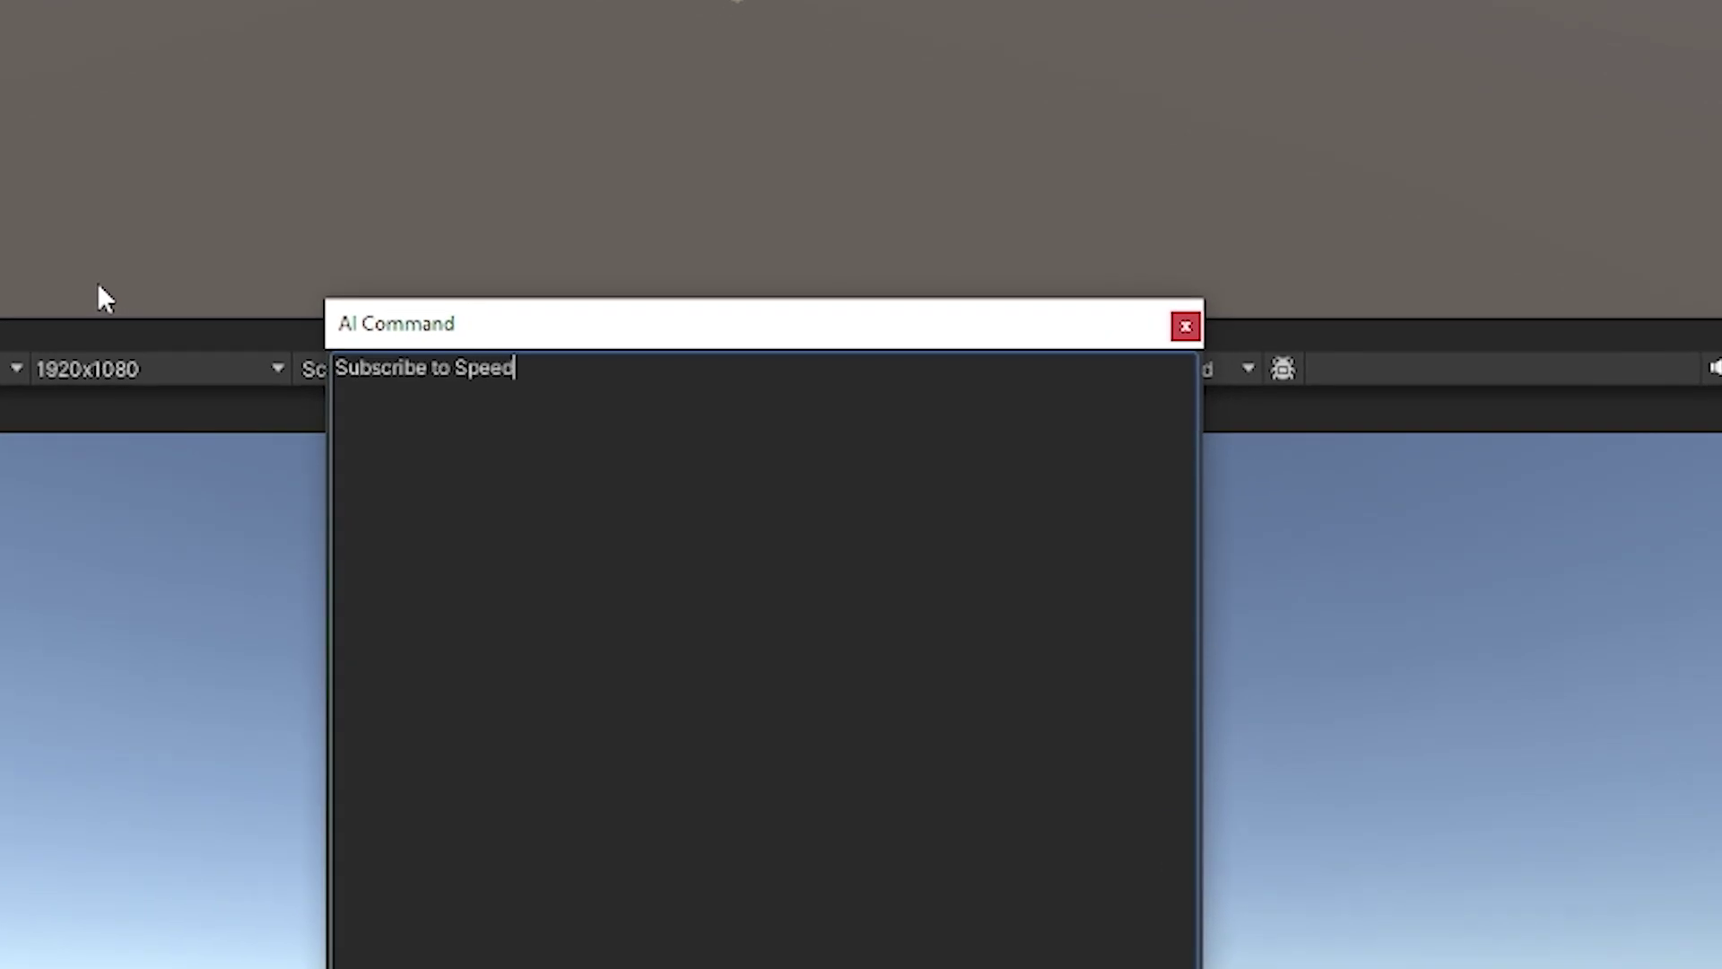
type("ight now!!!!!")
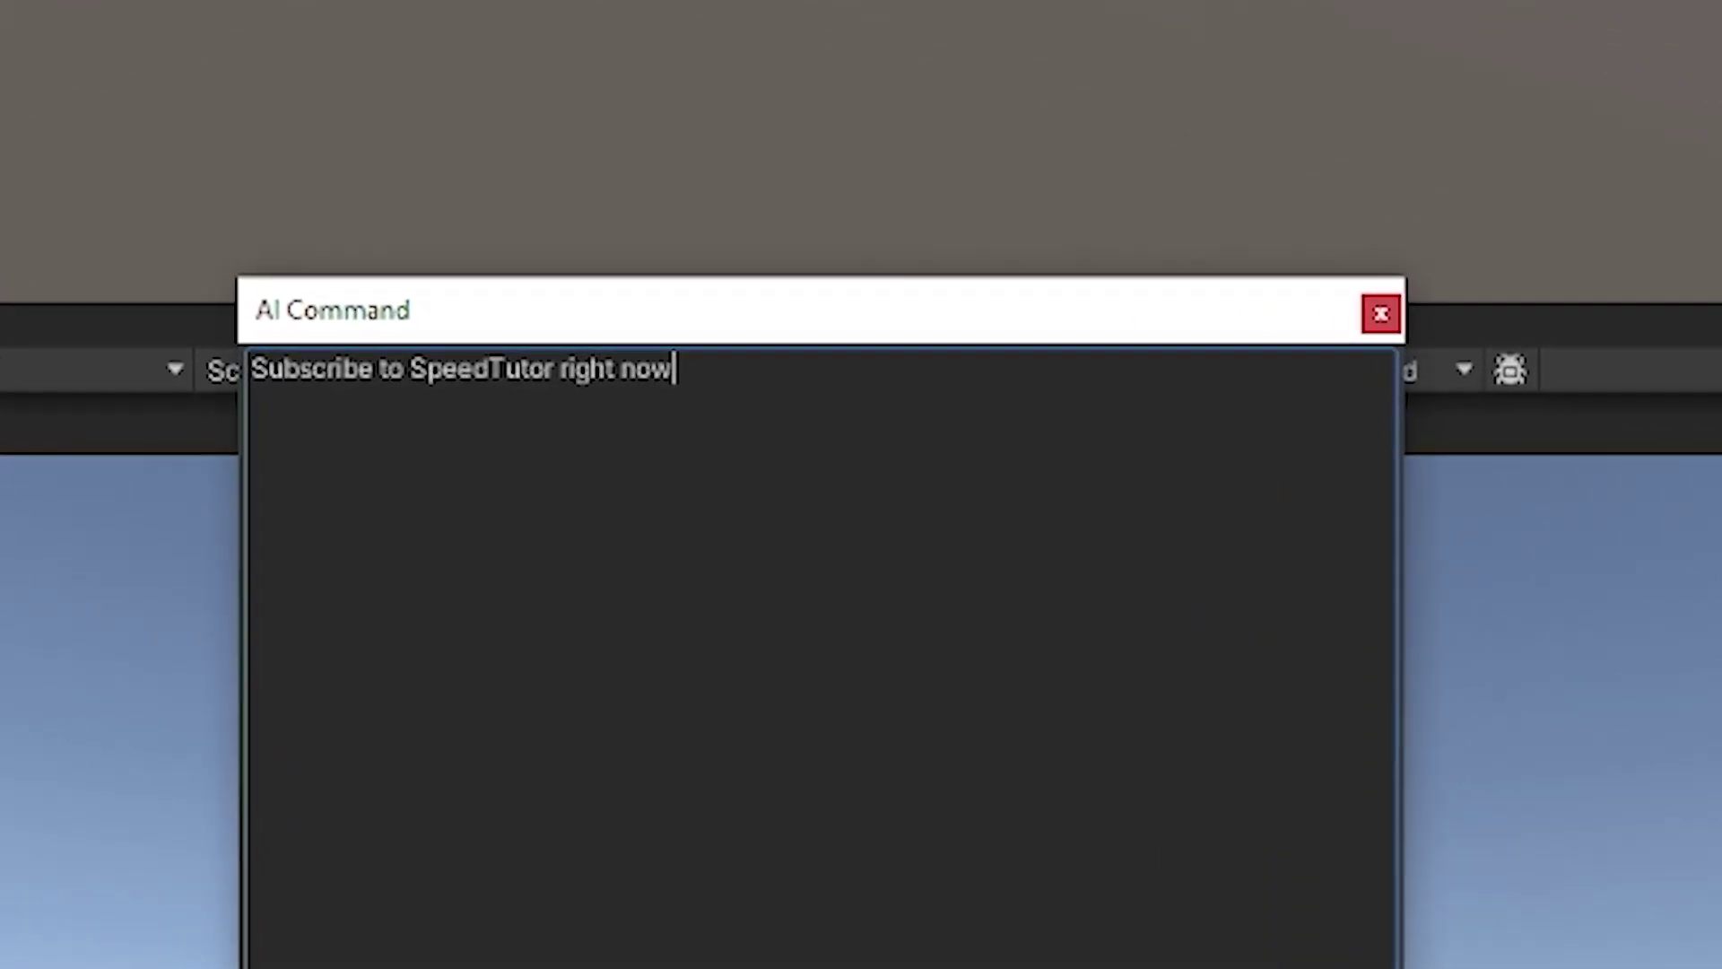
type("!!")
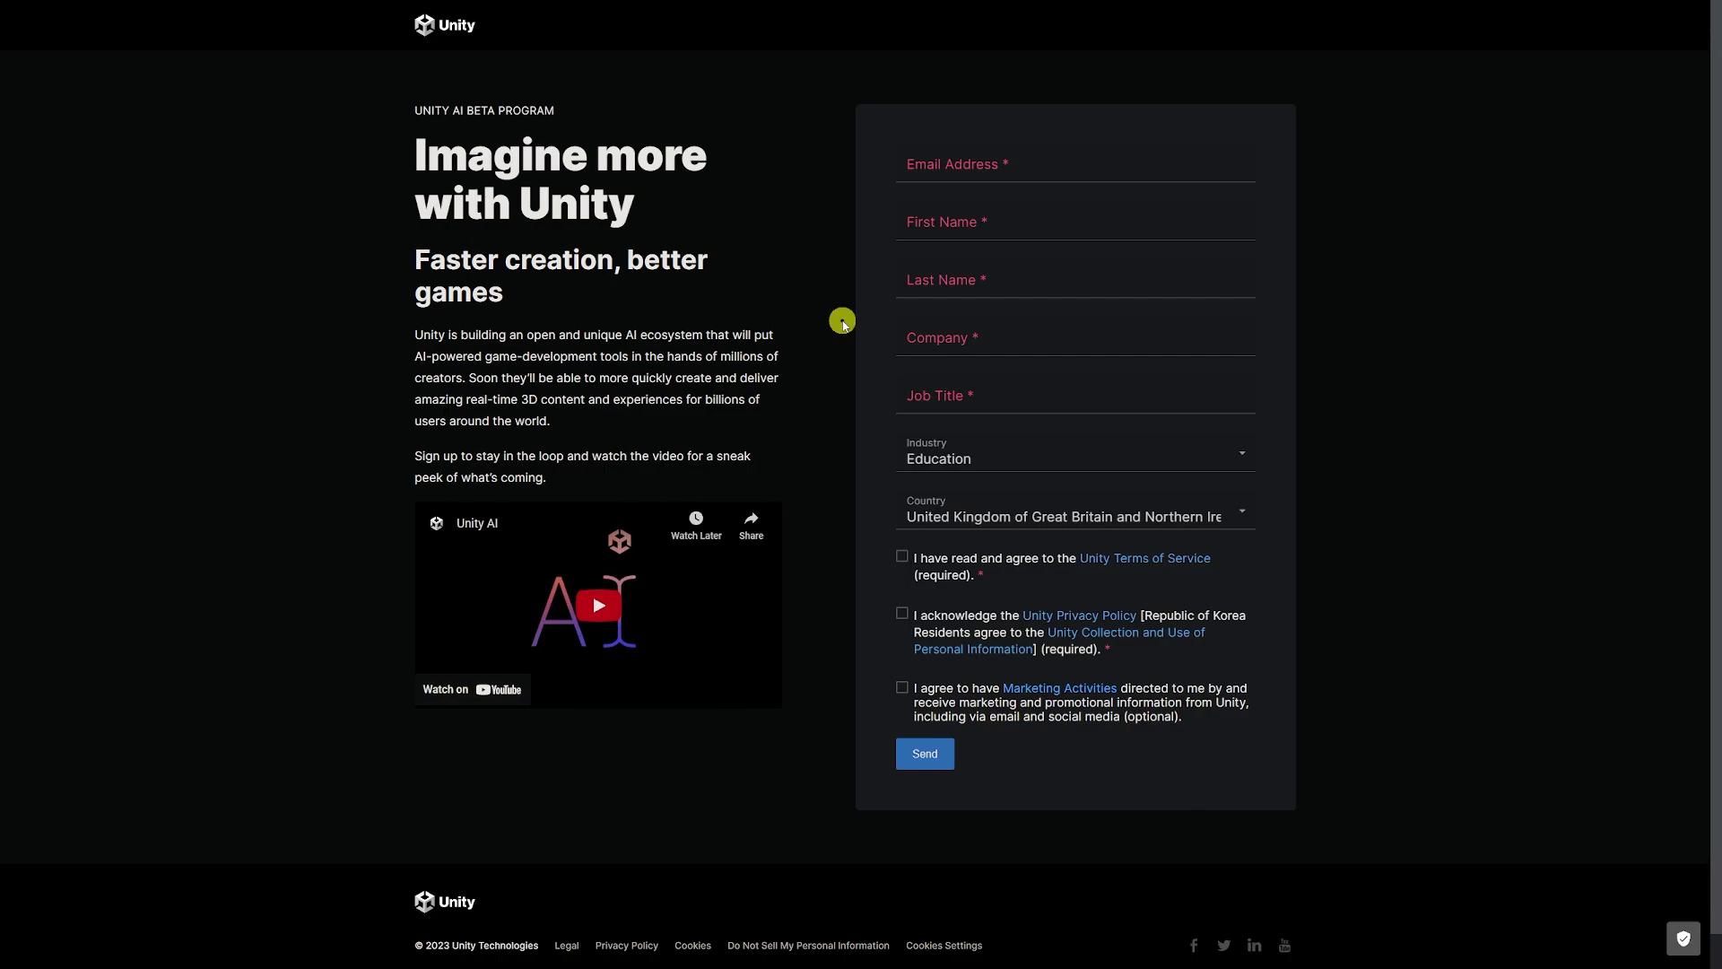
Generate the UV-based circle shader, with a red foreground and a changed background colour
type("T")
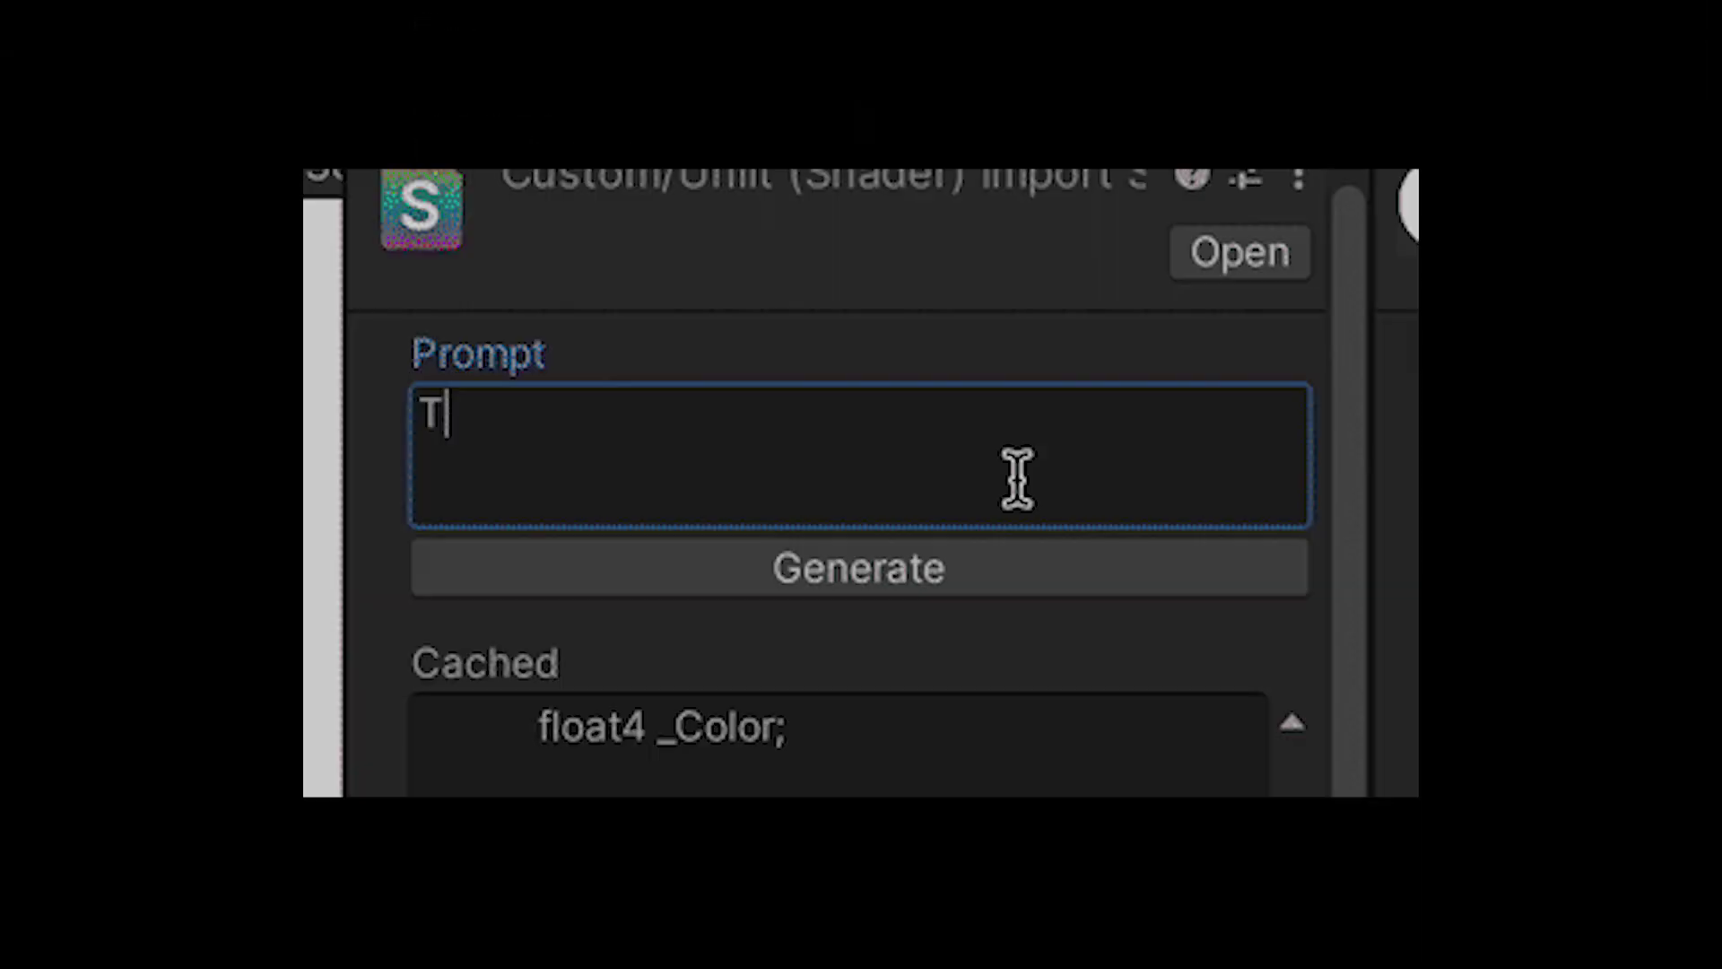
type("his shader draws a circle based on the UV coordinates. The radius, the foreground color and the background color can be modified via properties.")
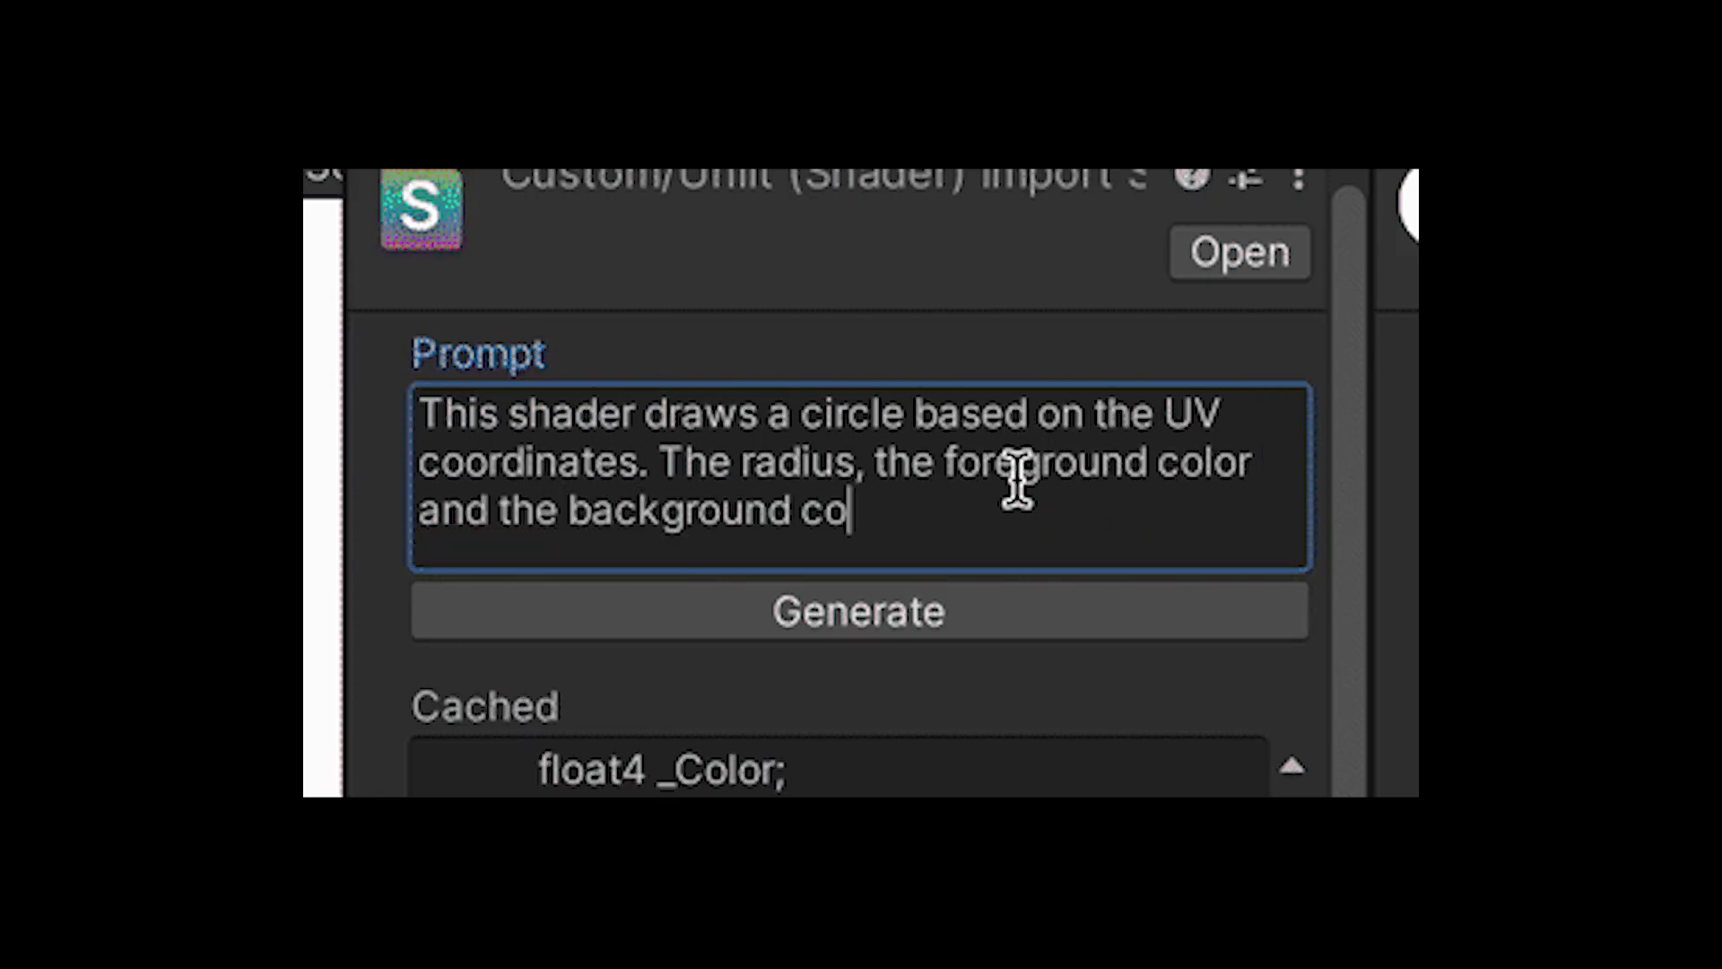
left_click(987, 611)
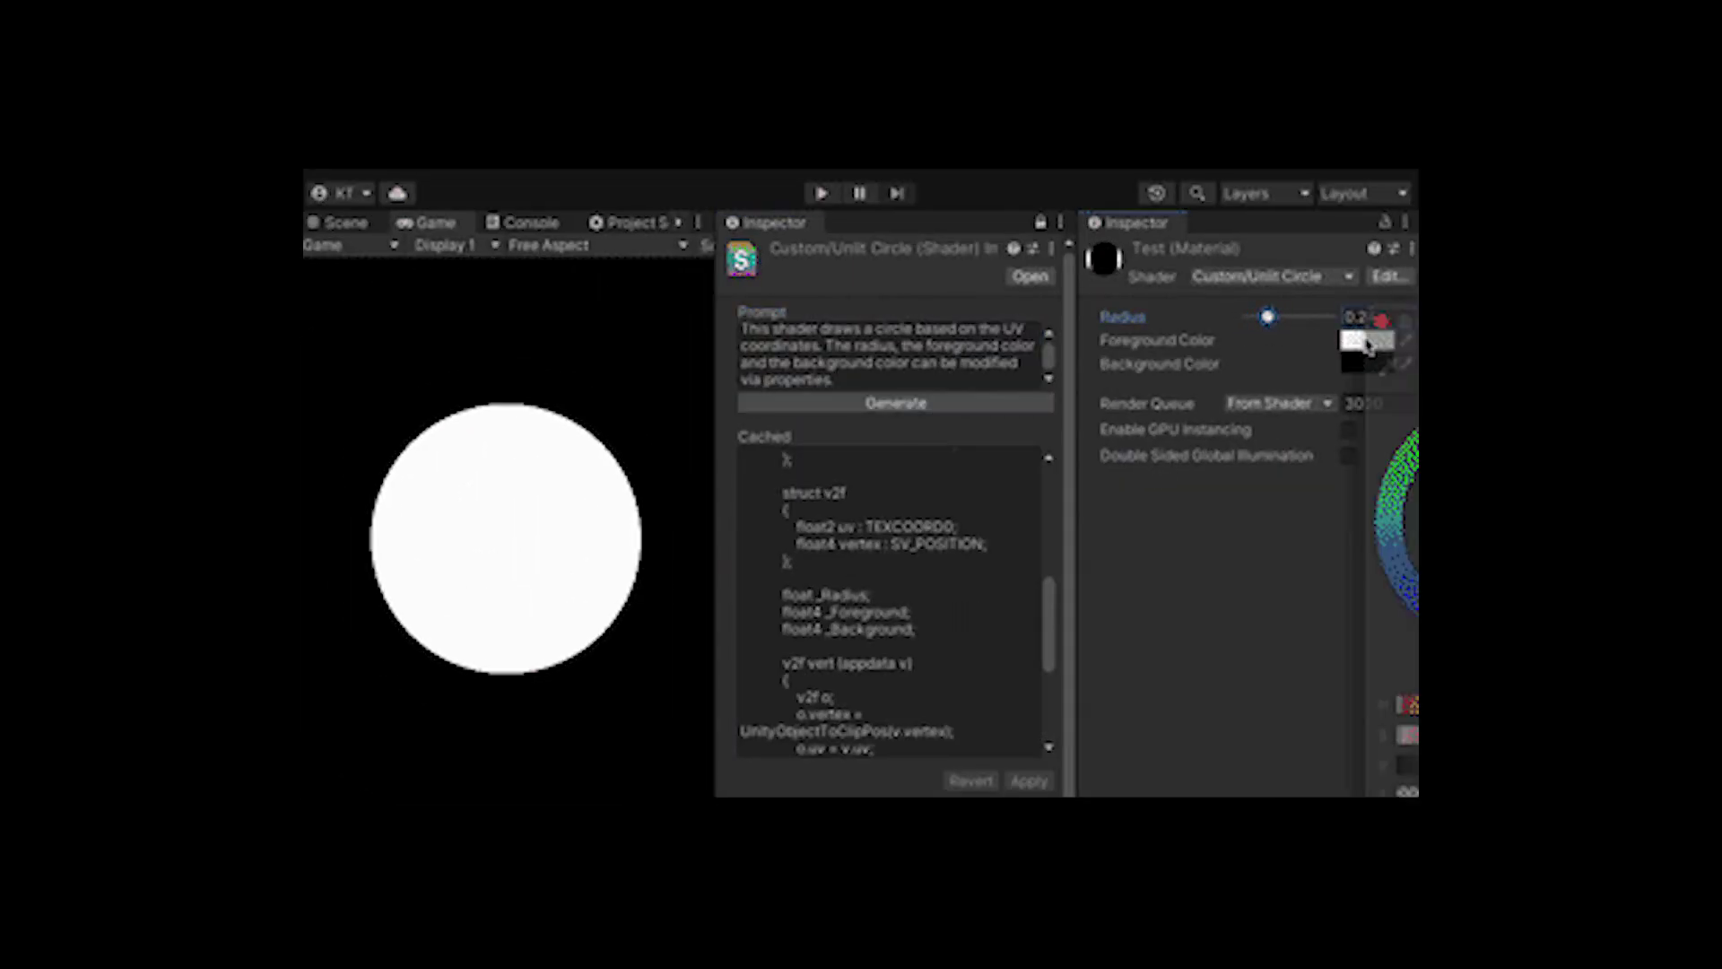
left_click(1365, 341)
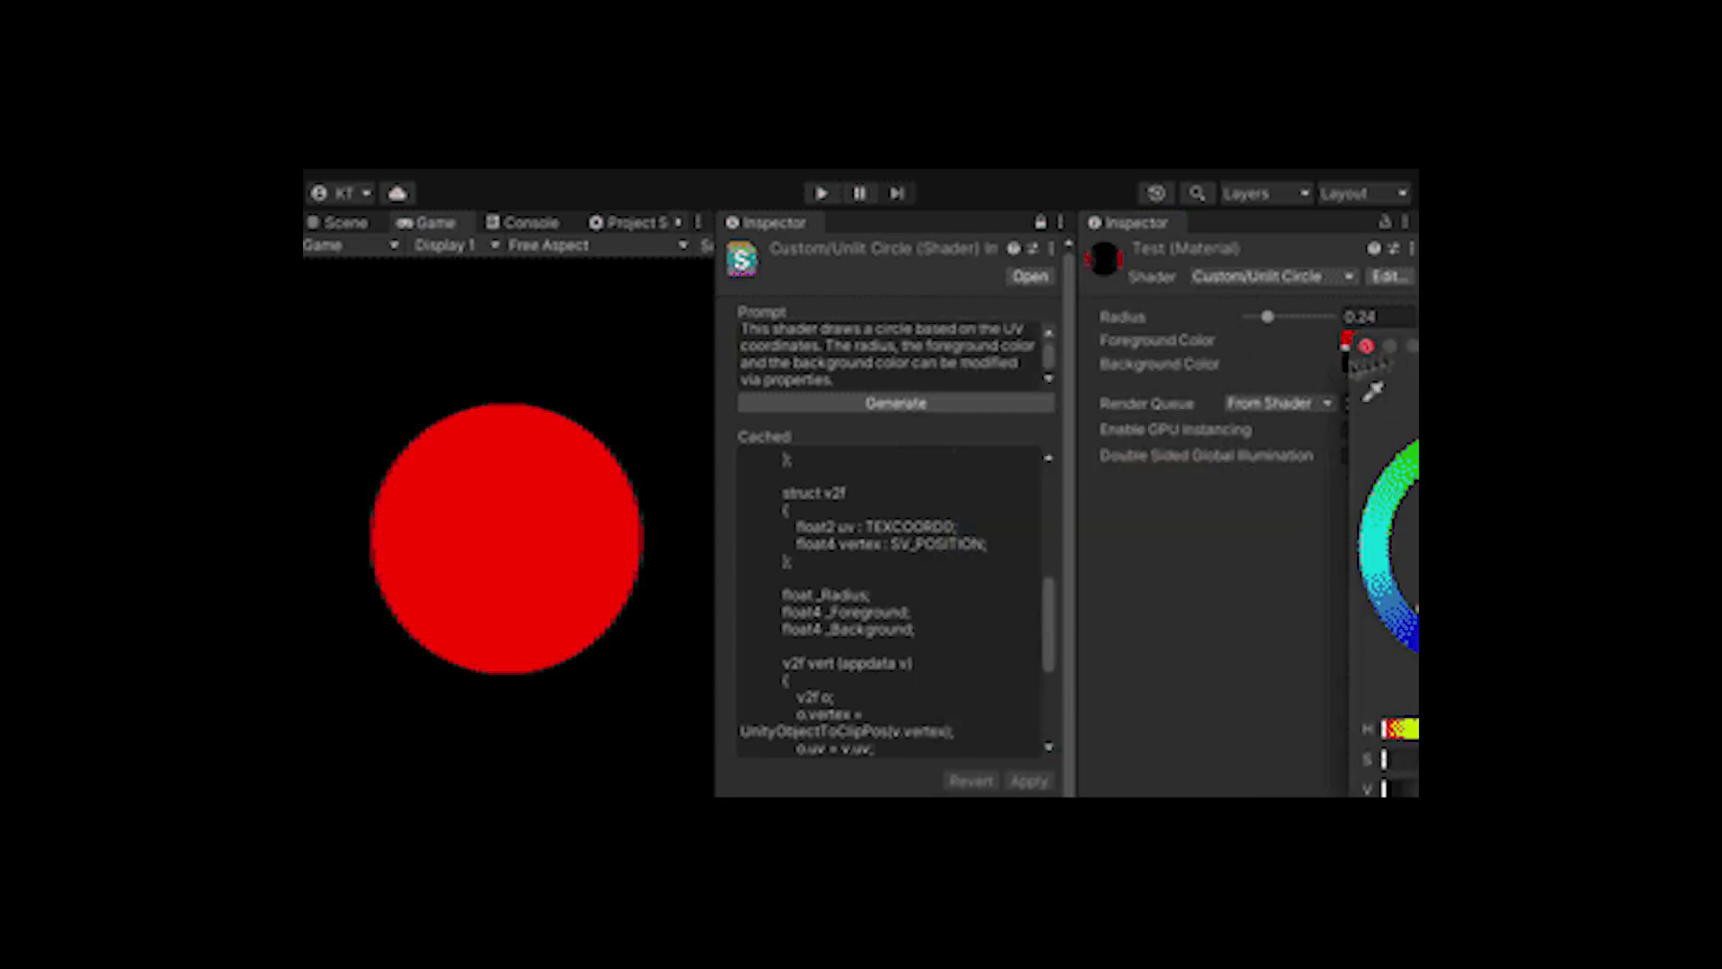
left_click(1365, 363)
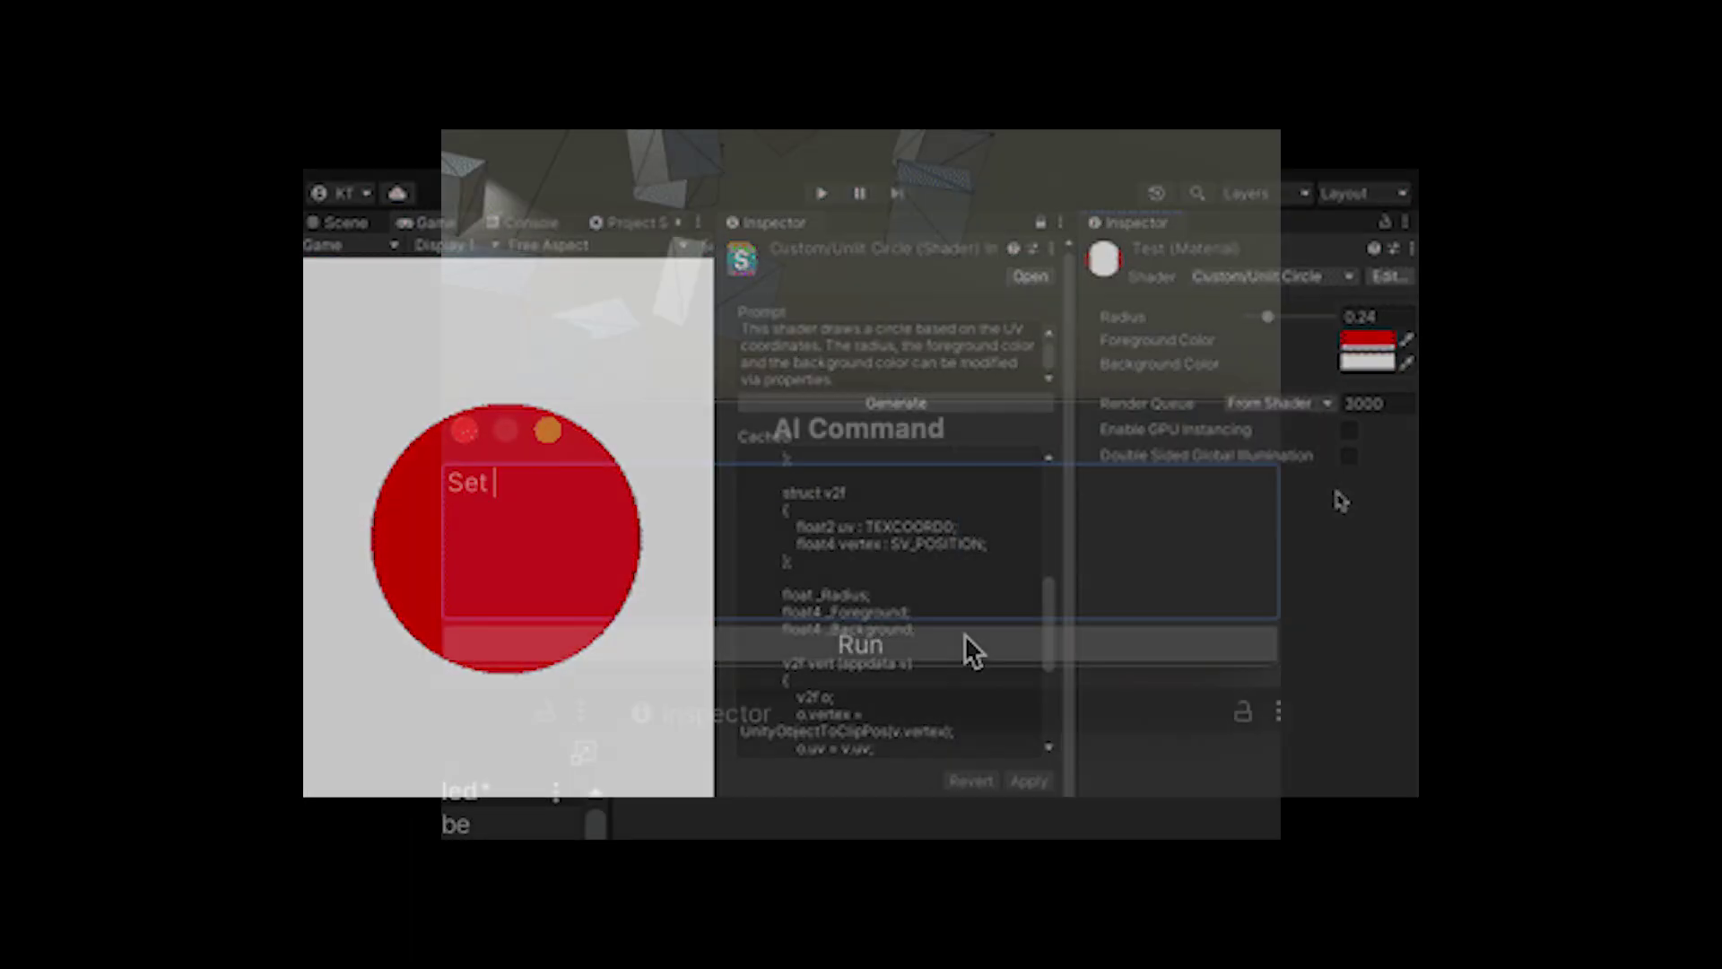
Run AI commands giving point lights random colours, then more intensity and range
type("random colors to the point lights.")
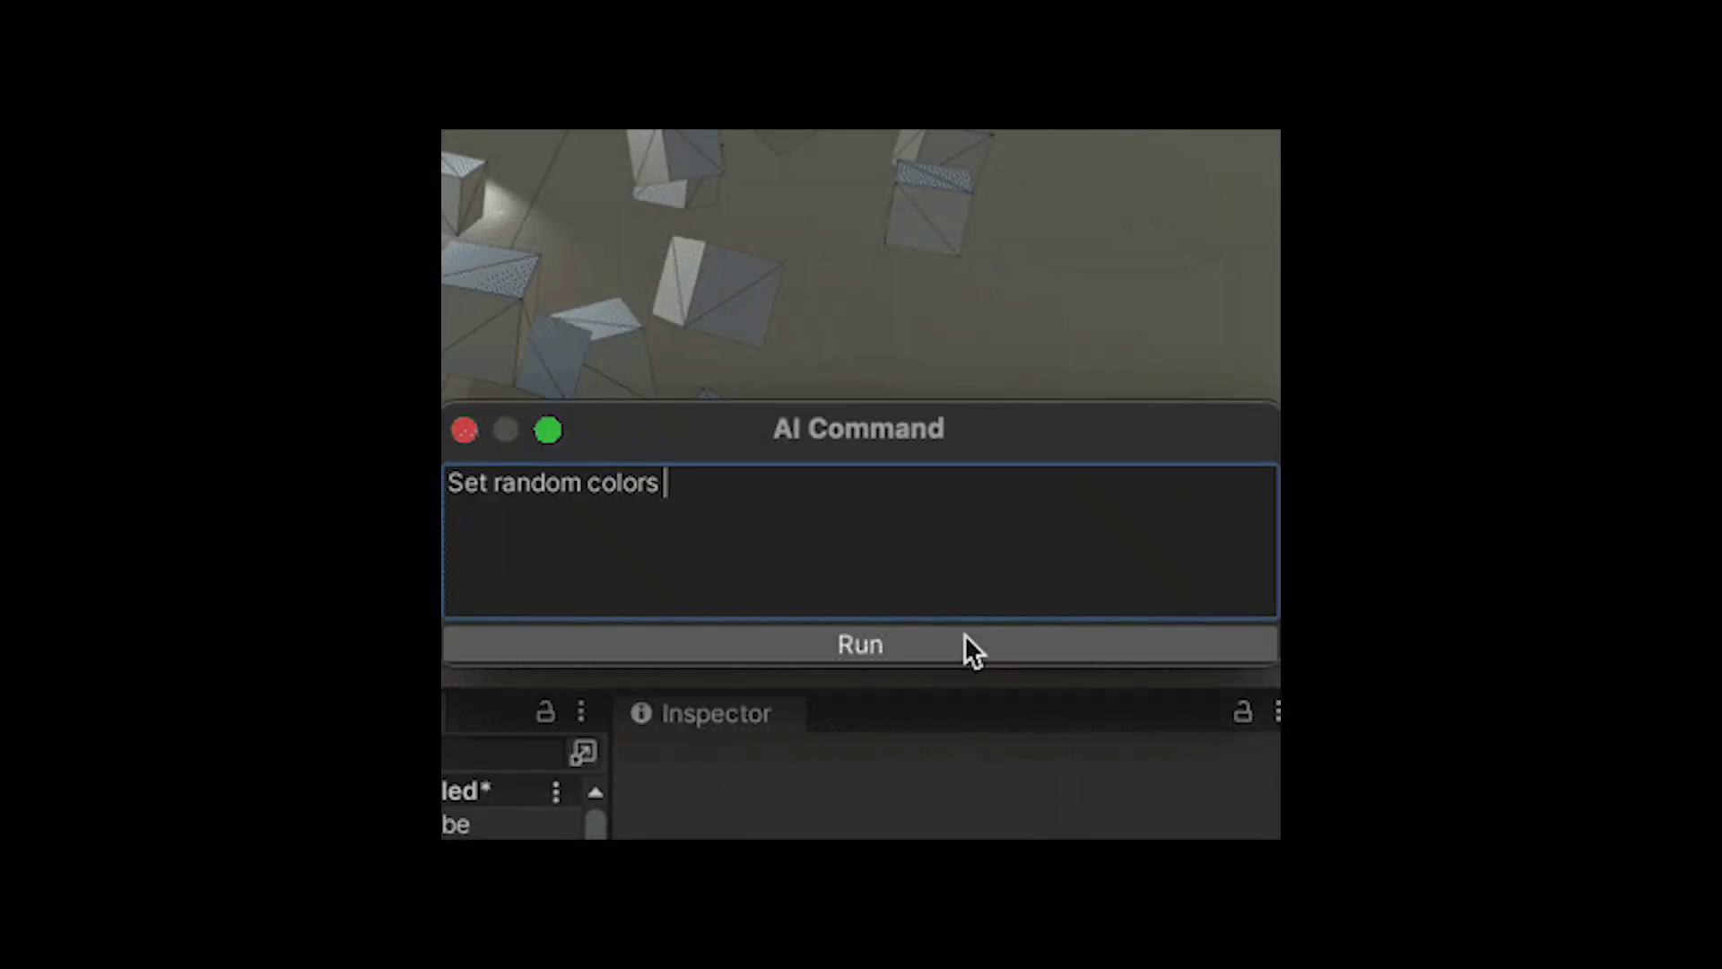
left_click(1108, 731)
key("ctrl+a")
type("Increase")
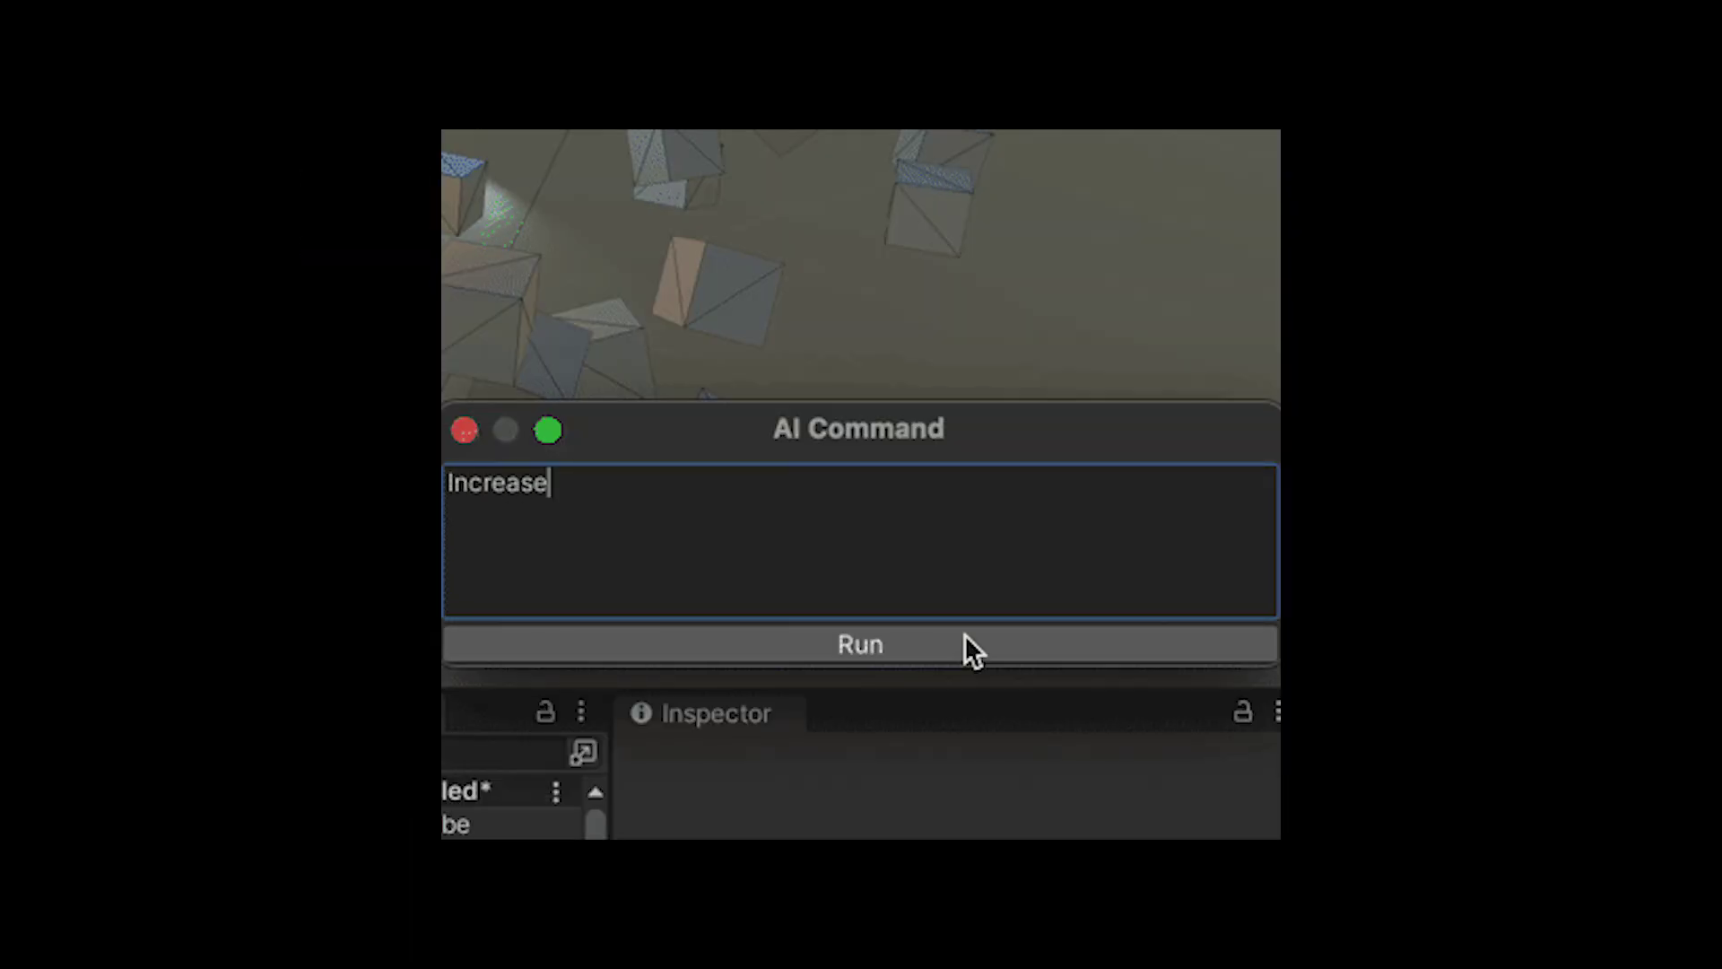
type(" the intensity and the range of the point lights.")
left_click(965, 633)
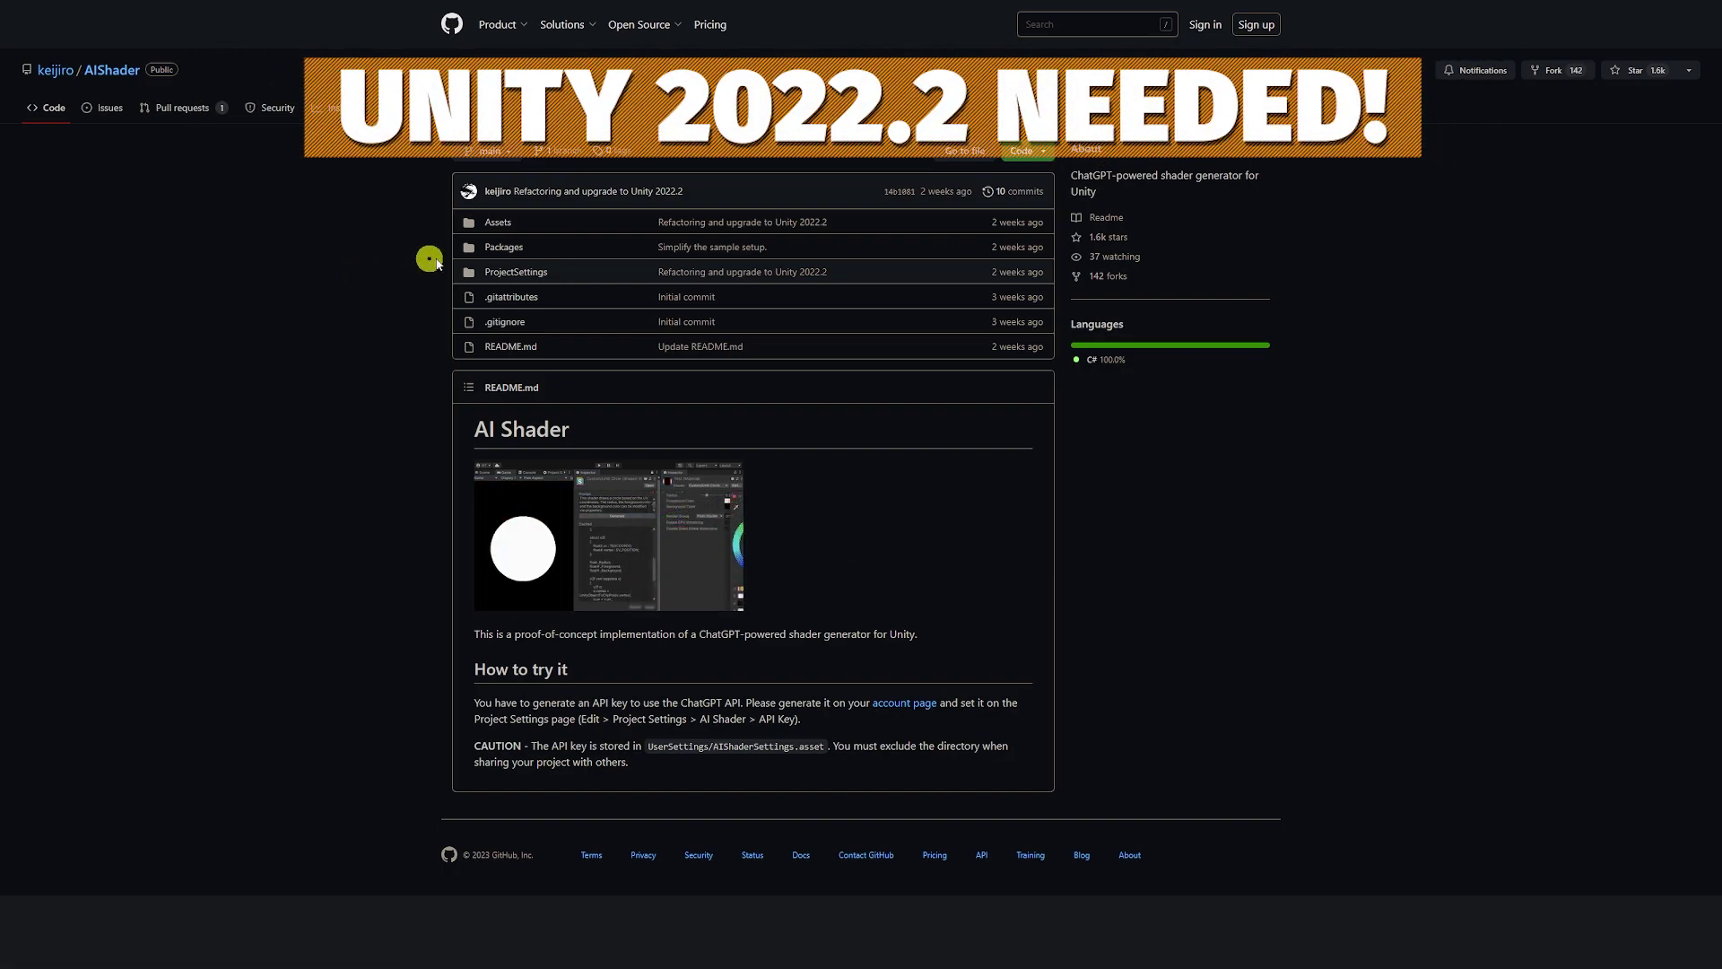
Show the AIShader repository's clone URL and Download ZIP options
left_click(1044, 152)
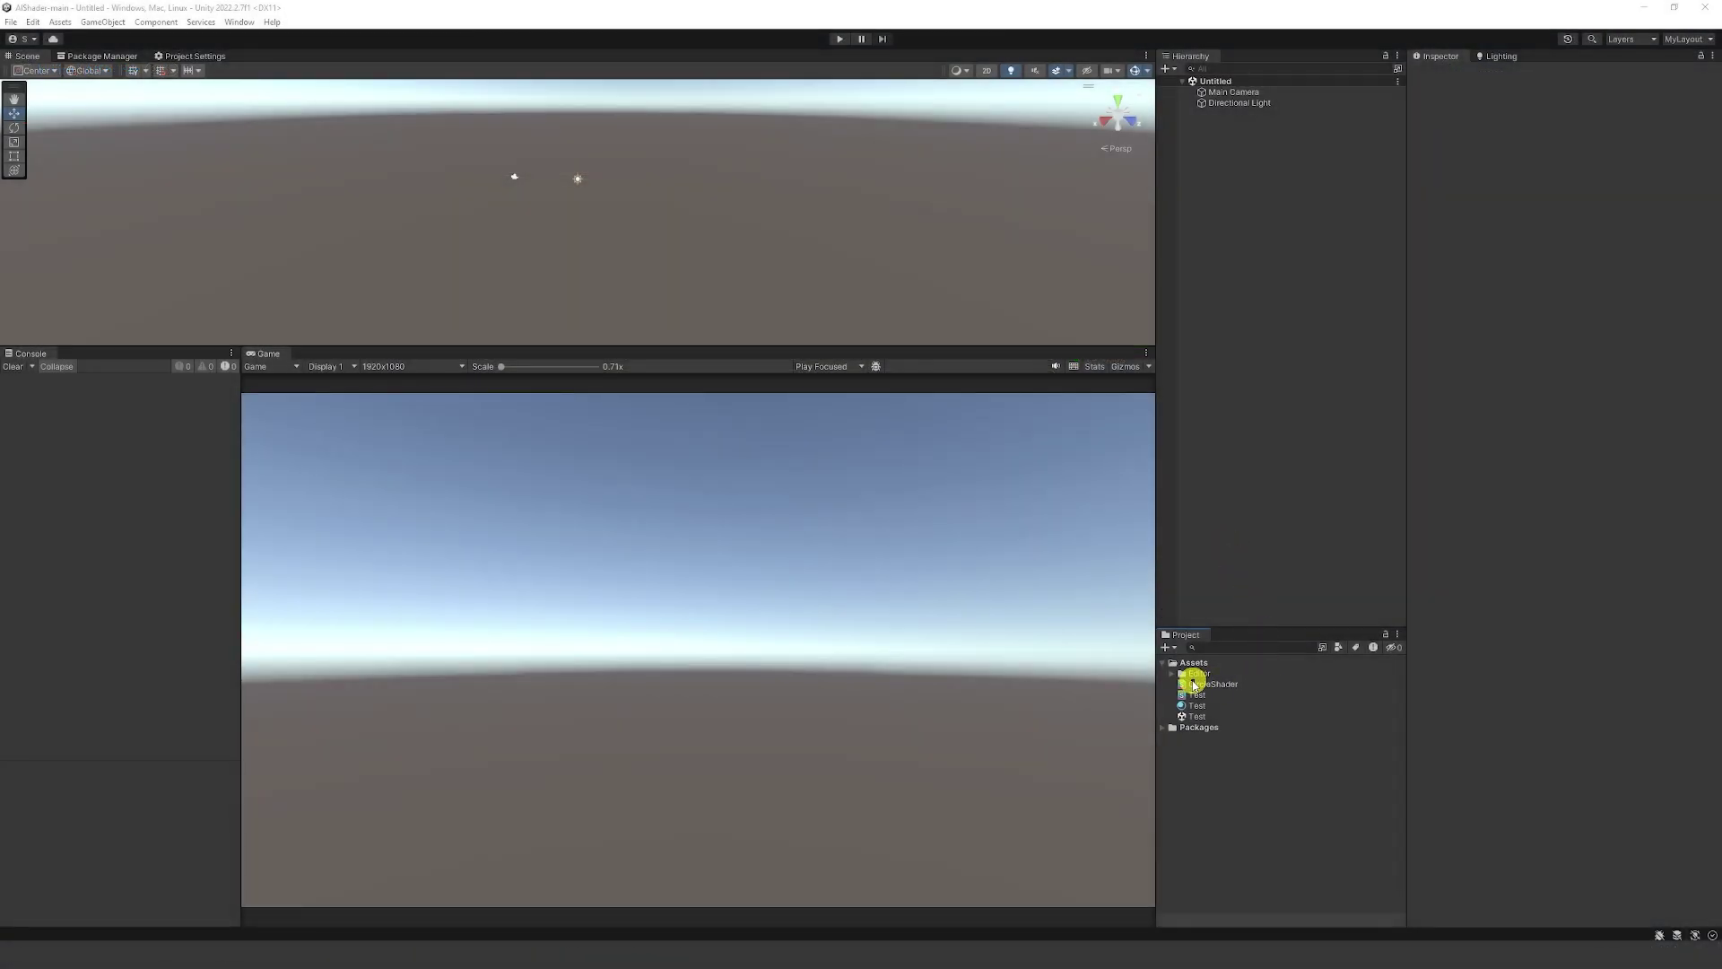
left_click(1174, 677)
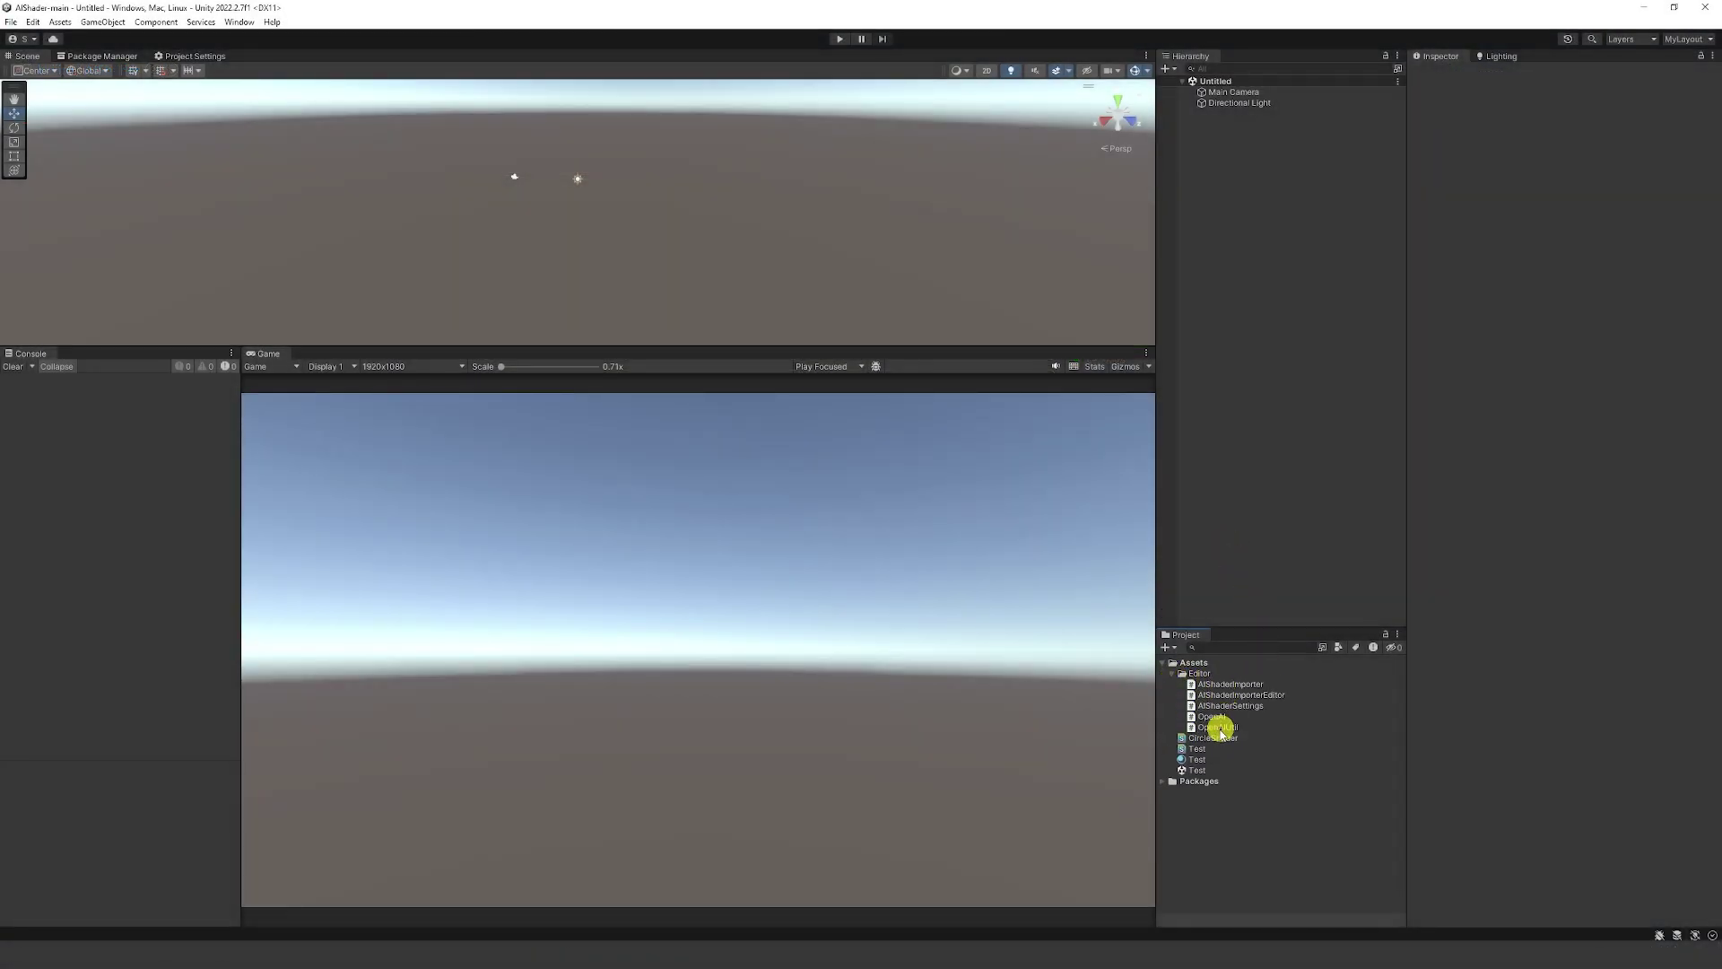
left_click(1174, 677)
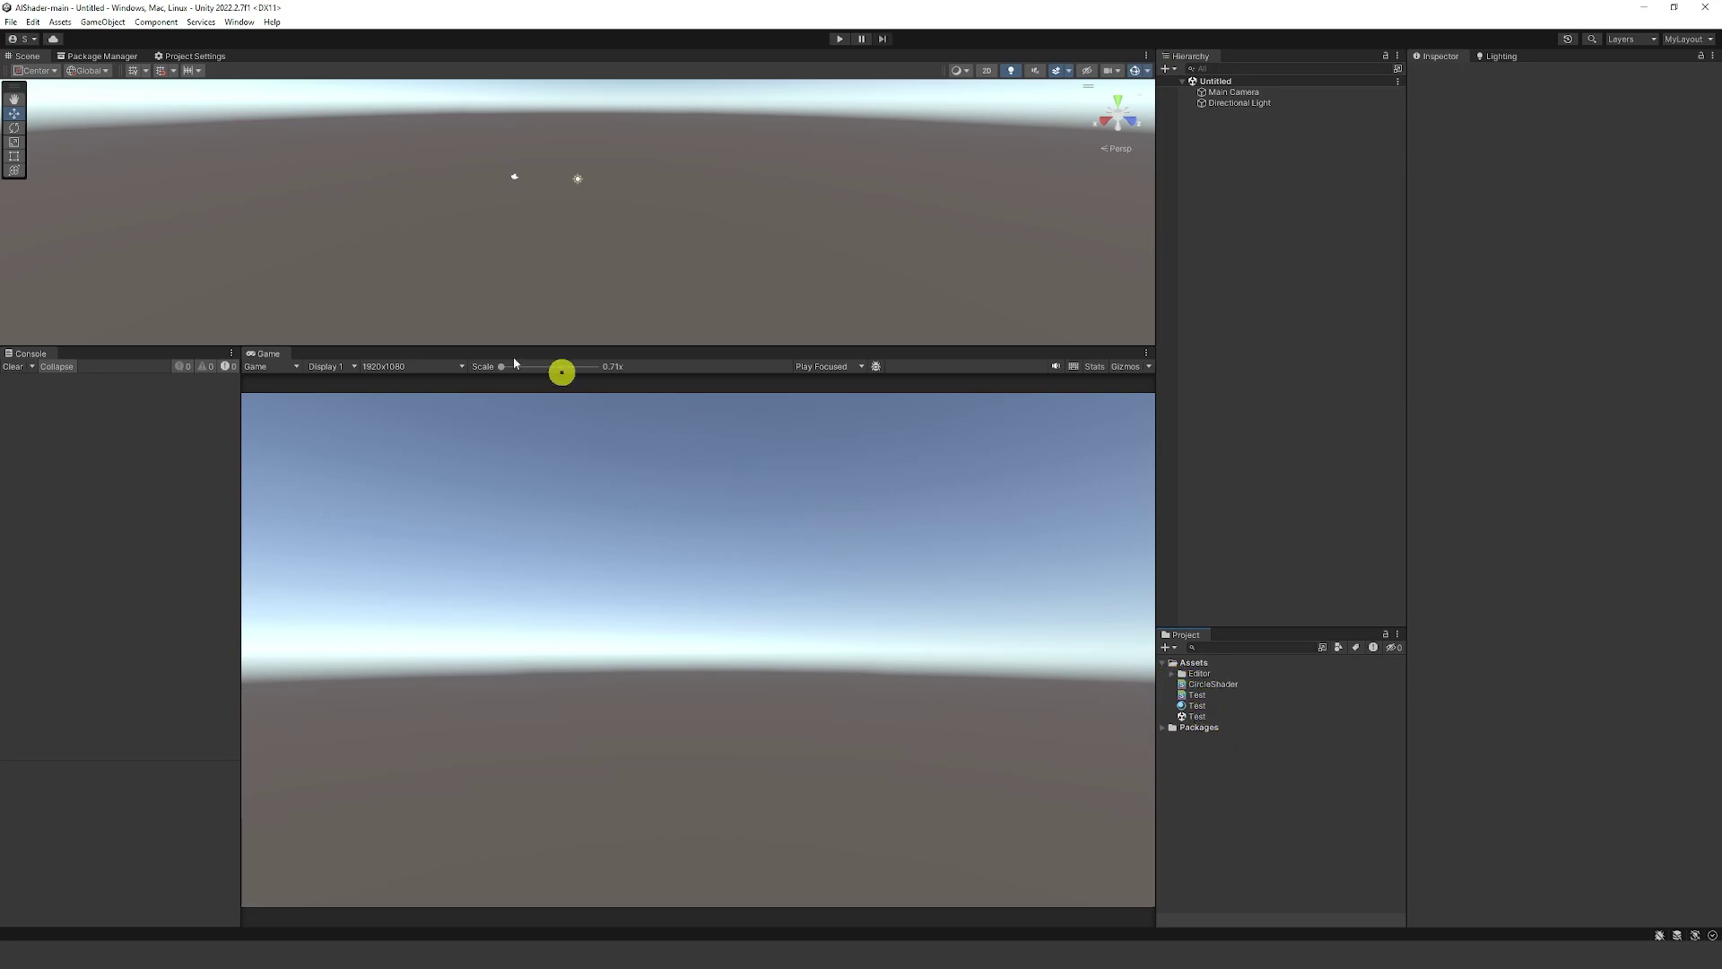
left_click(32, 21)
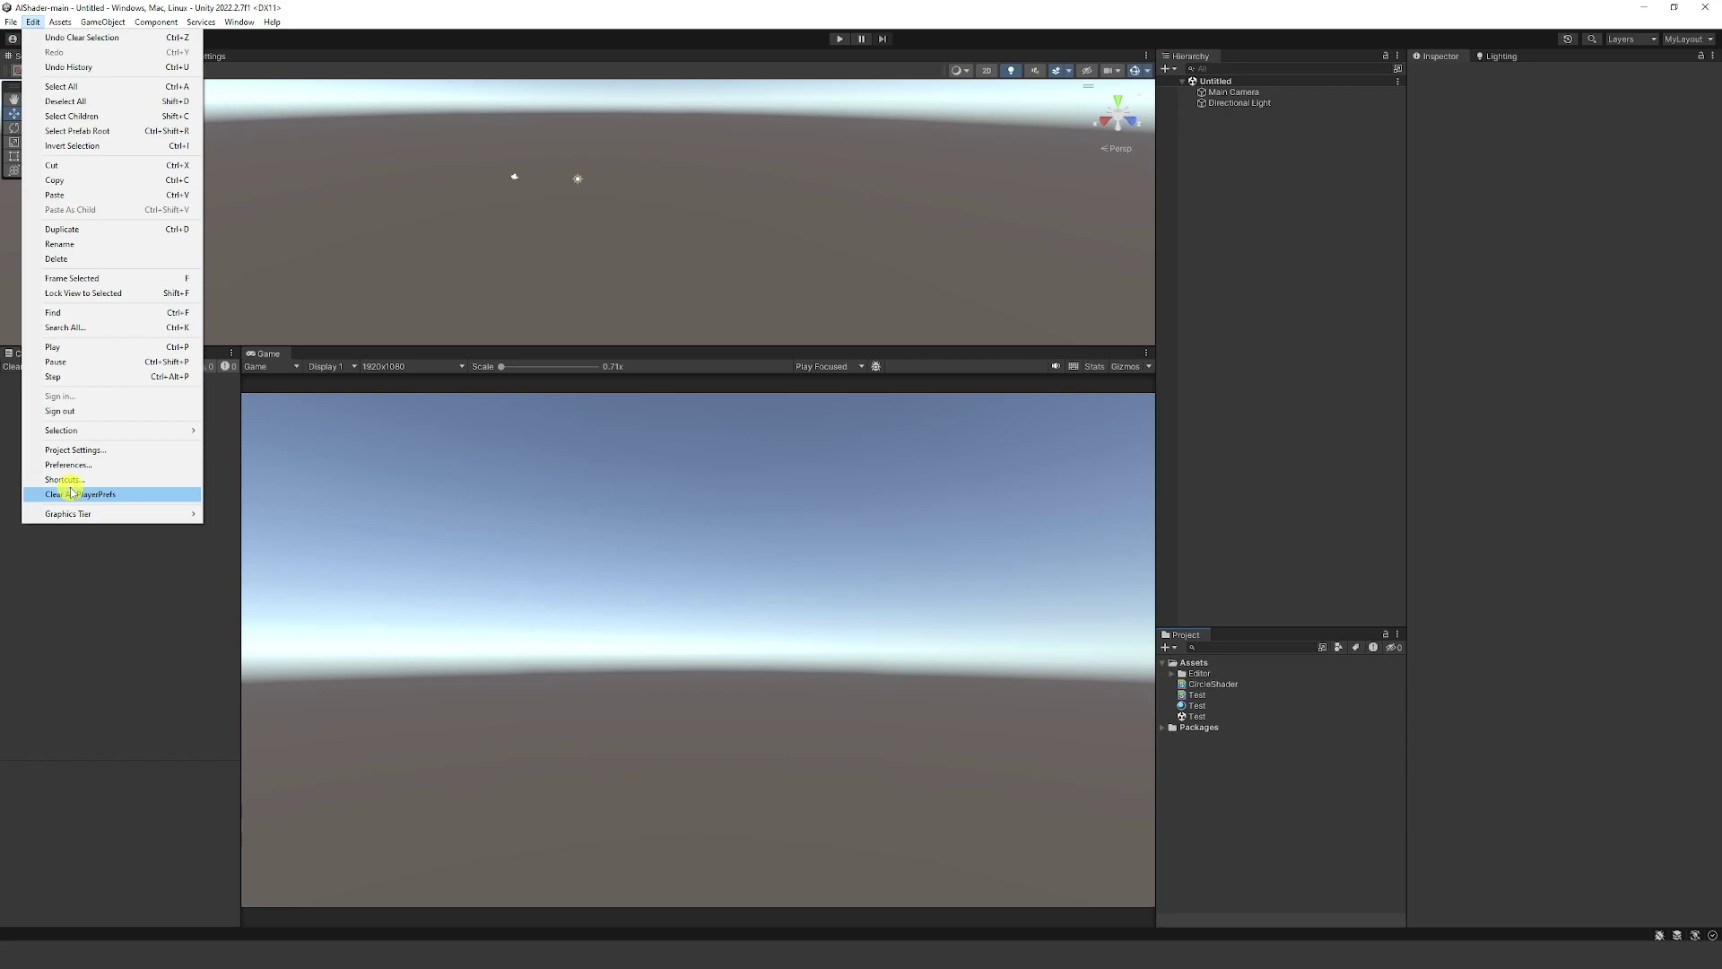
left_click(225, 55)
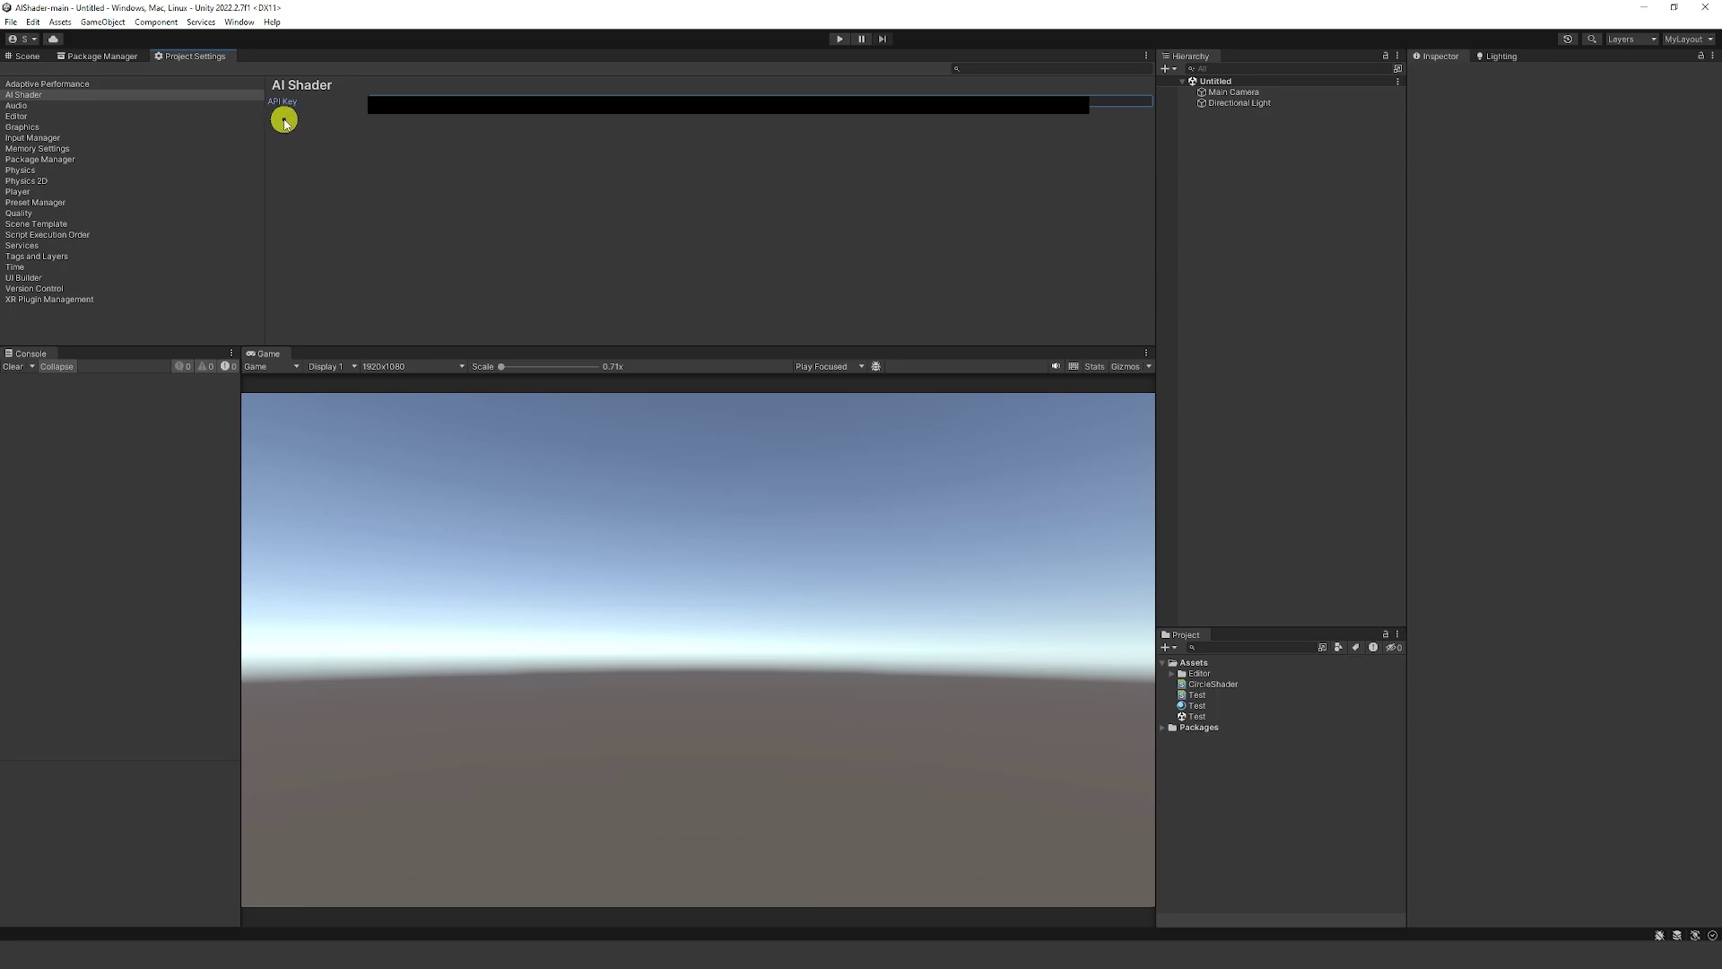
Back in the scene, create a new AI Shader asset in the Assets folder
left_click(20, 57)
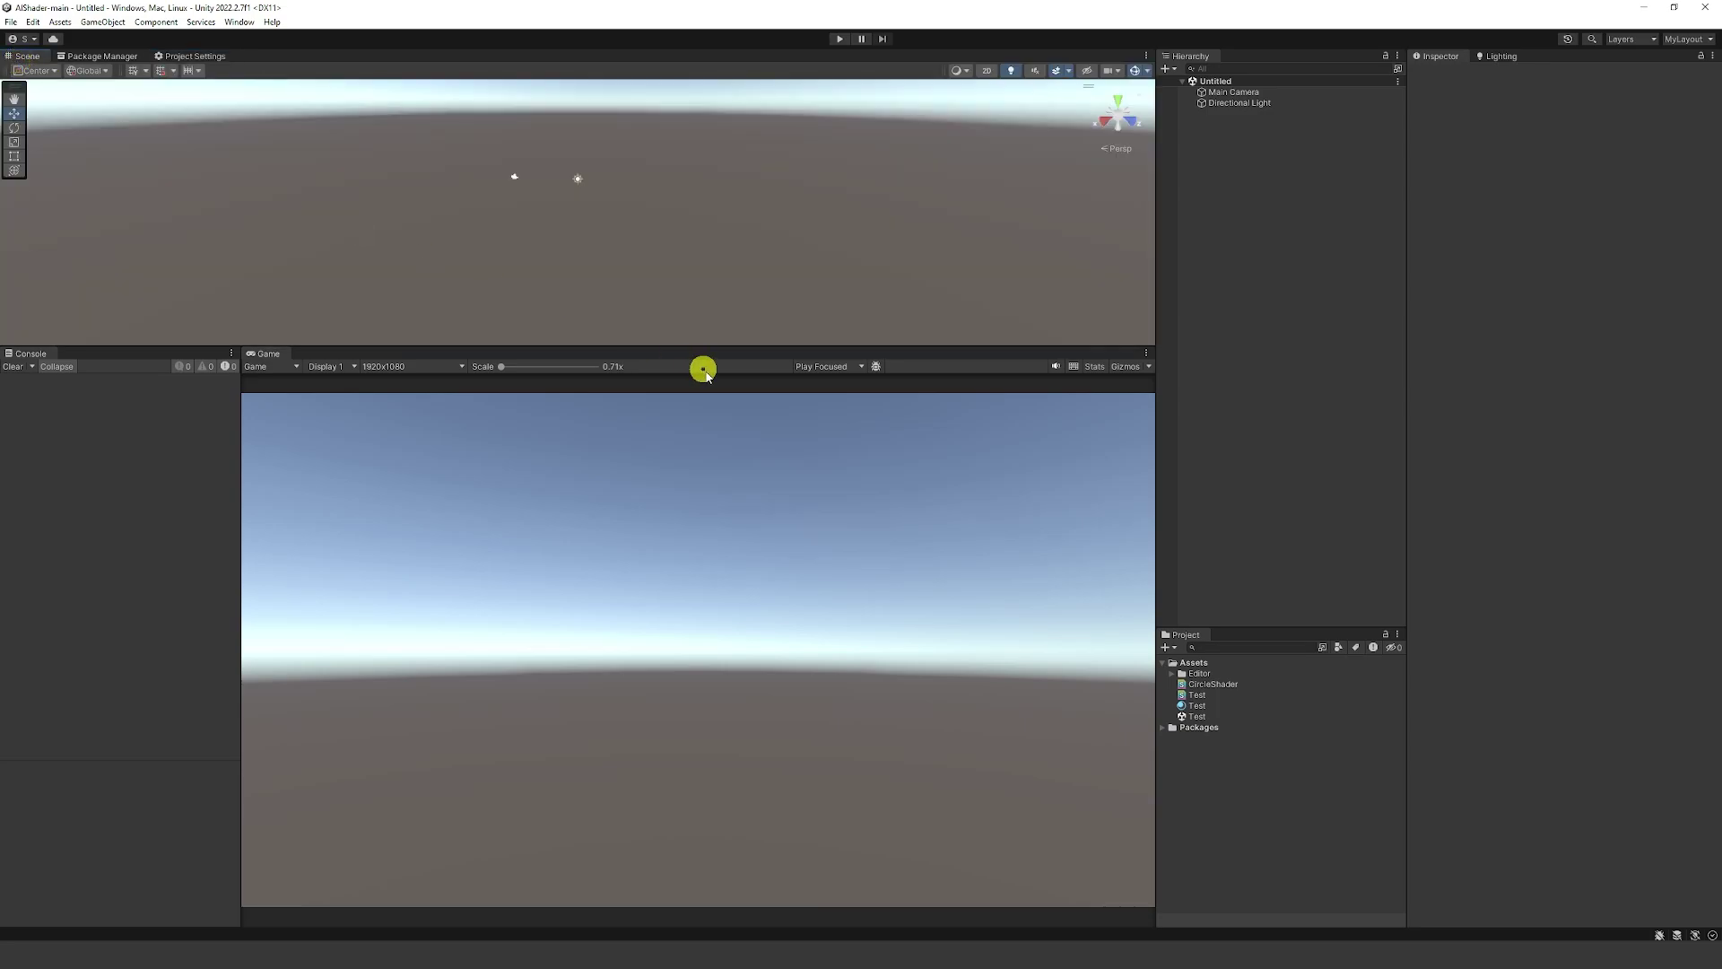
right_click(1194, 788)
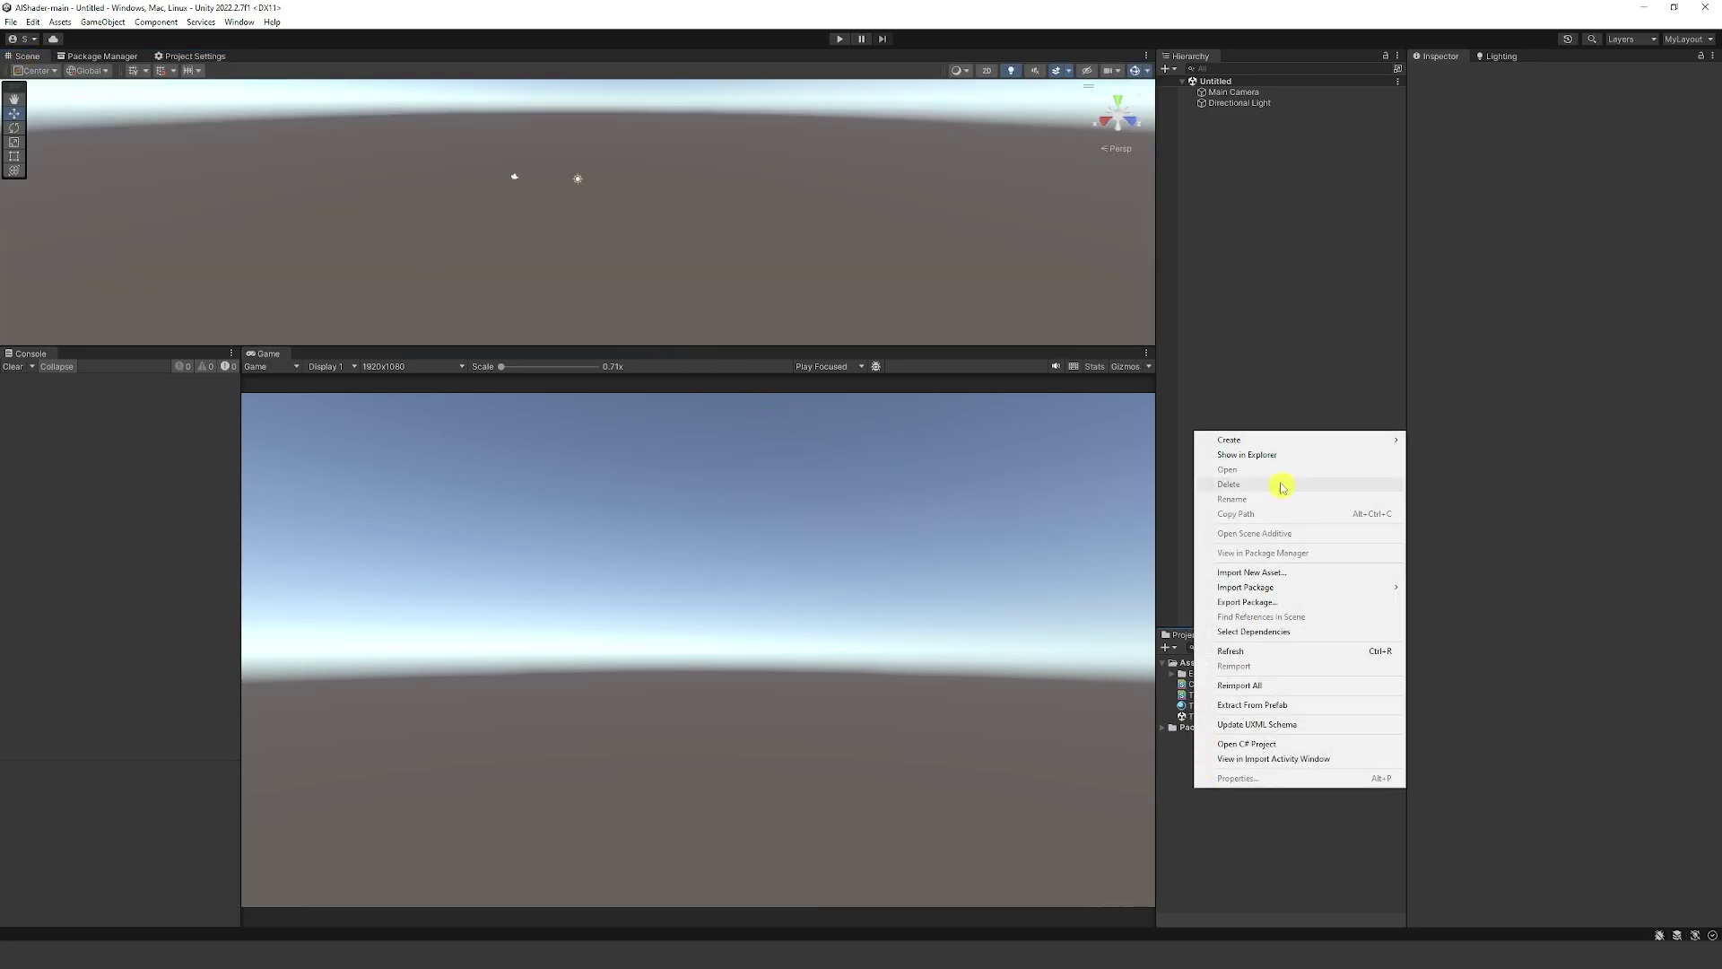
mouse_move(1259, 442)
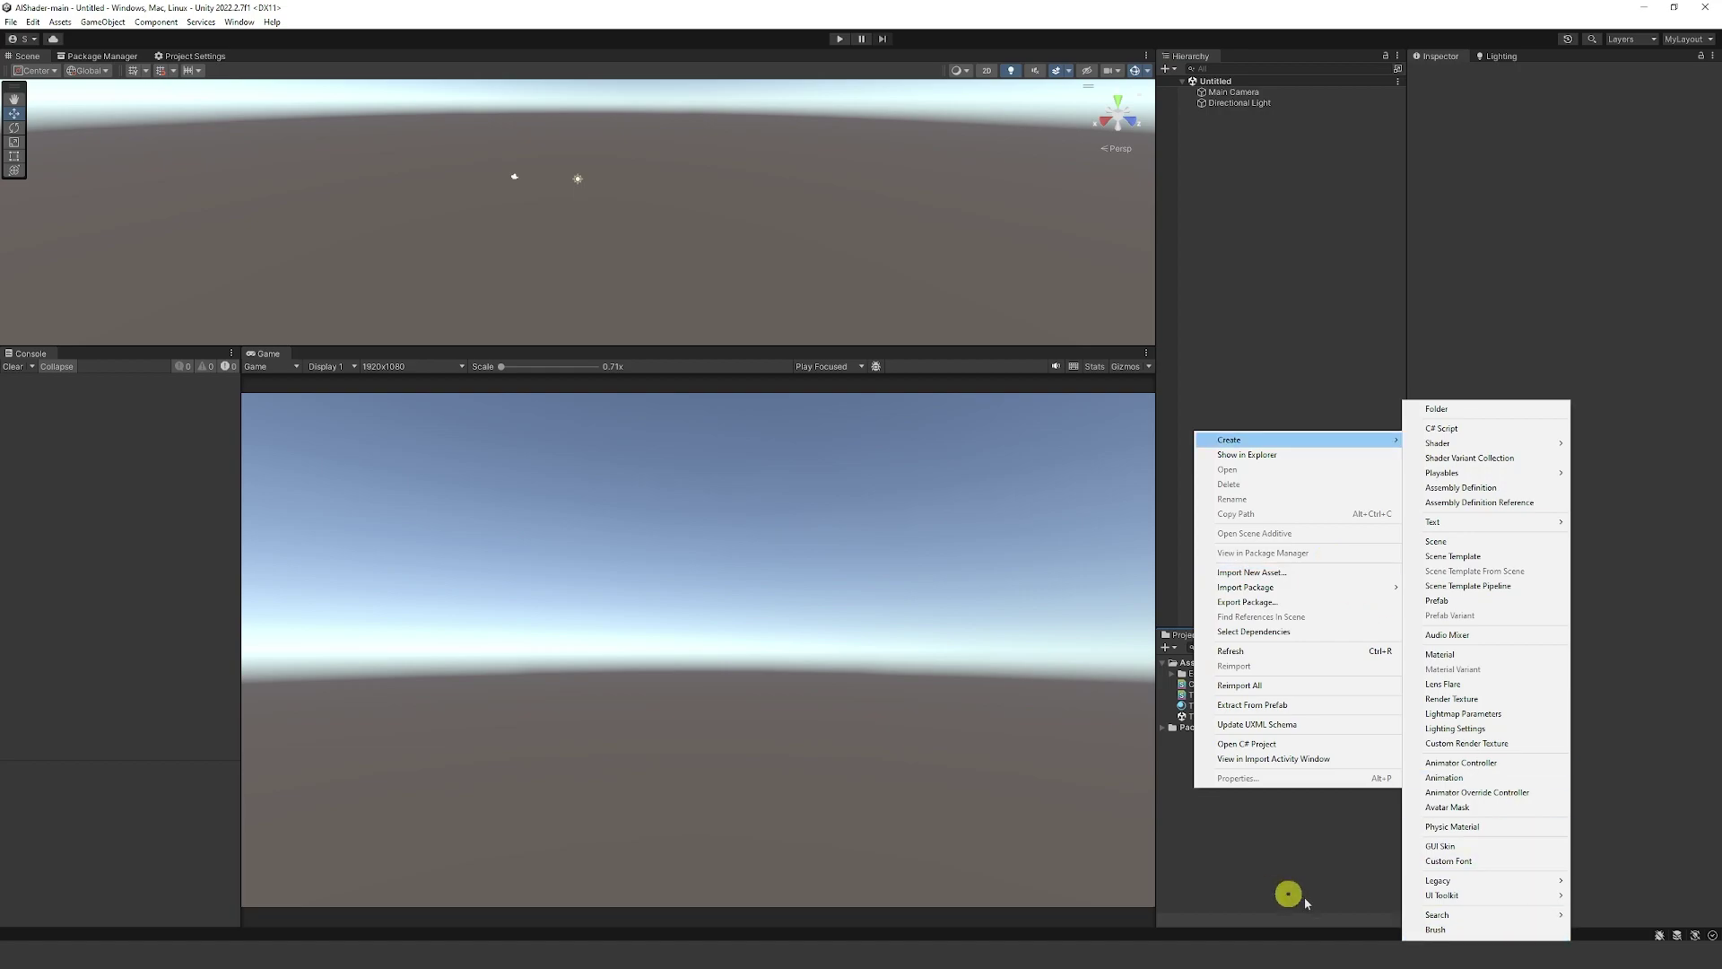
left_click(1361, 886)
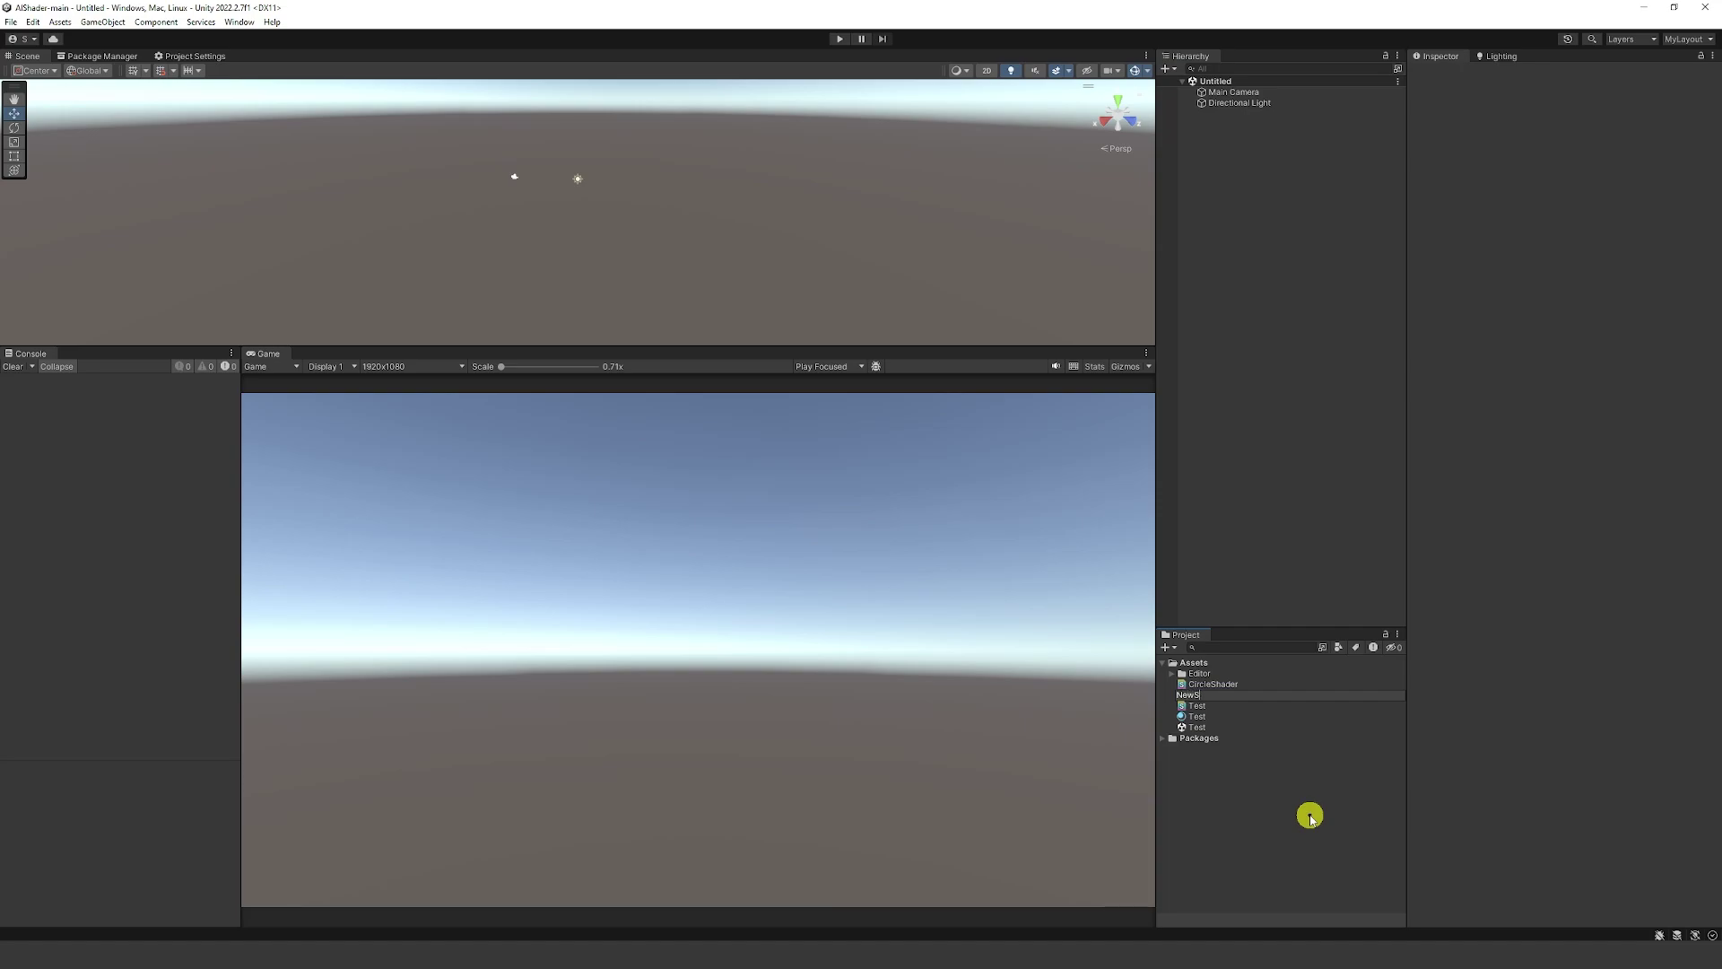
Name the asset NewShaderTest, check Test's prompt, then generate NewShaderTest as Unlit/Solid Fill
type("NewShaderTest")
key("Return")
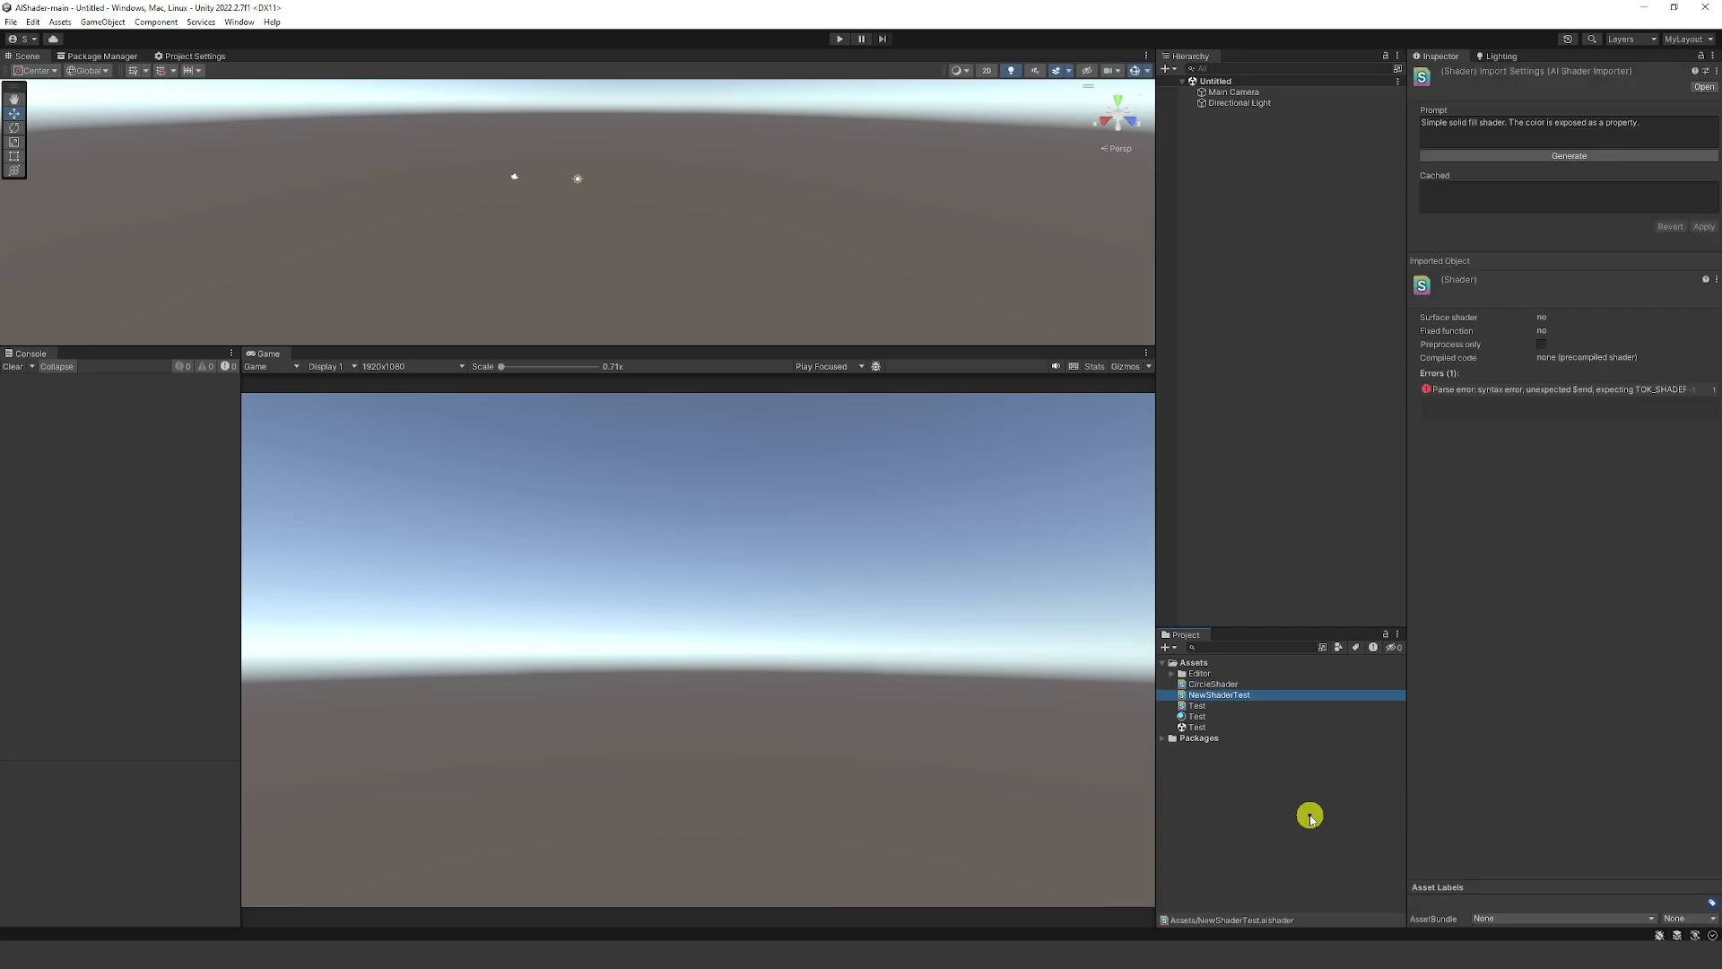
left_click(1218, 708)
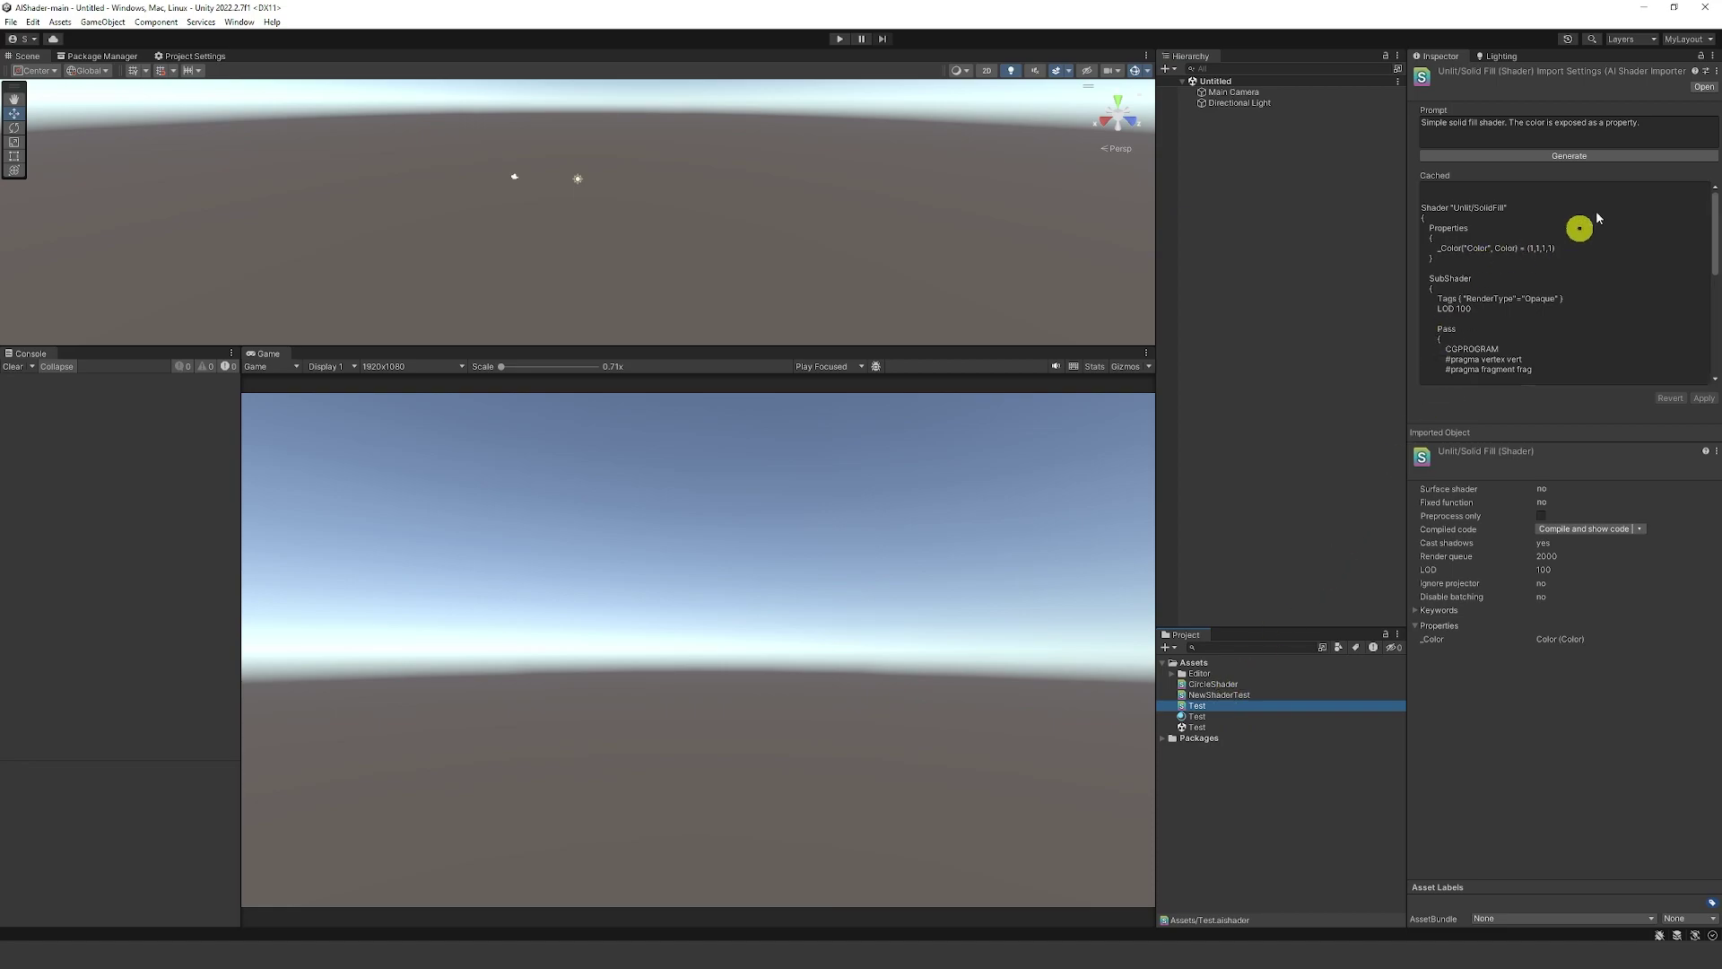
left_click_drag(1672, 127, 1418, 120)
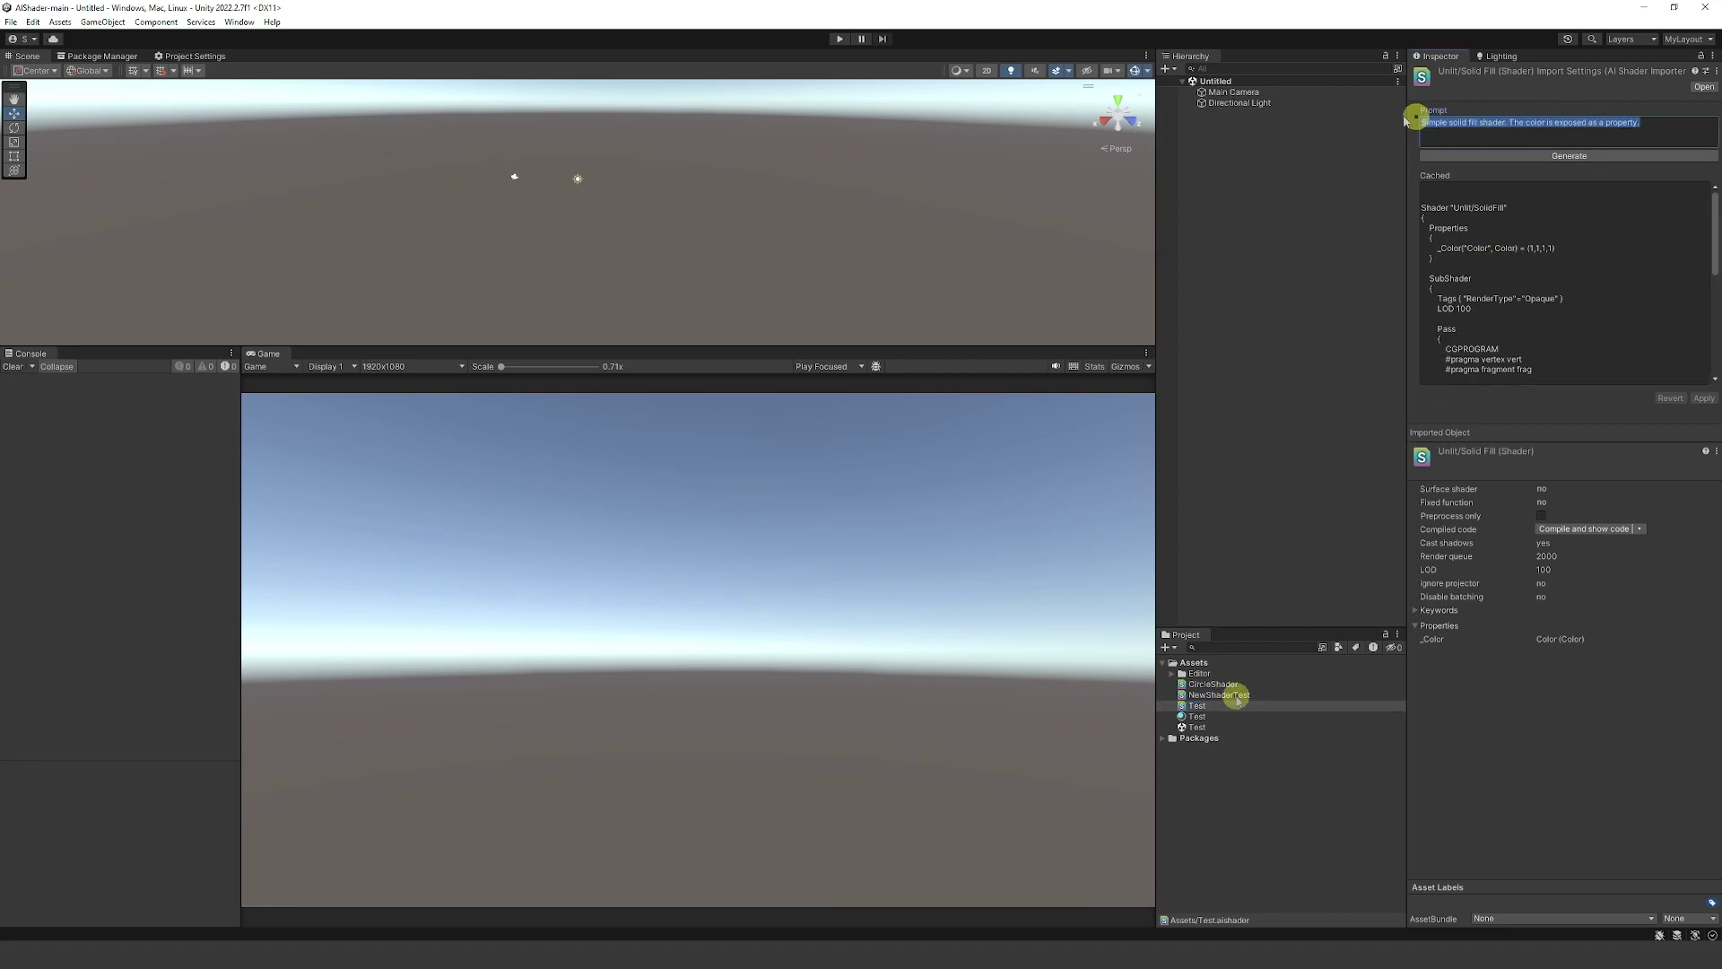
left_click(1455, 135)
left_click(1433, 154)
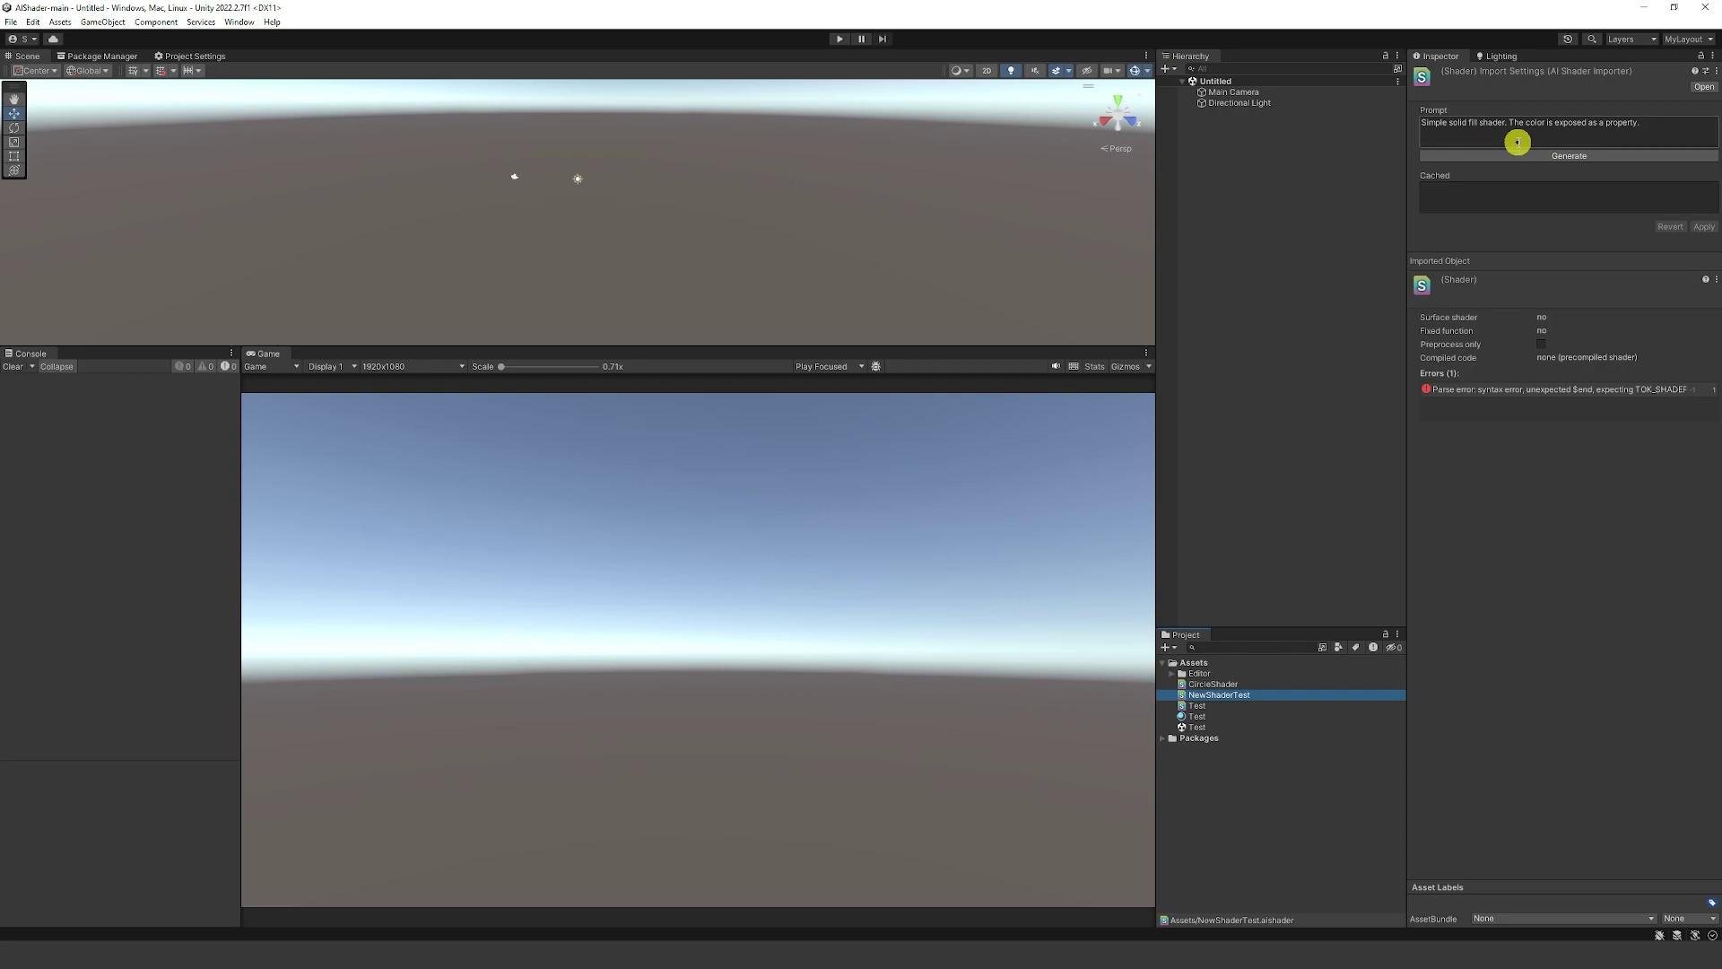
left_click(1581, 157)
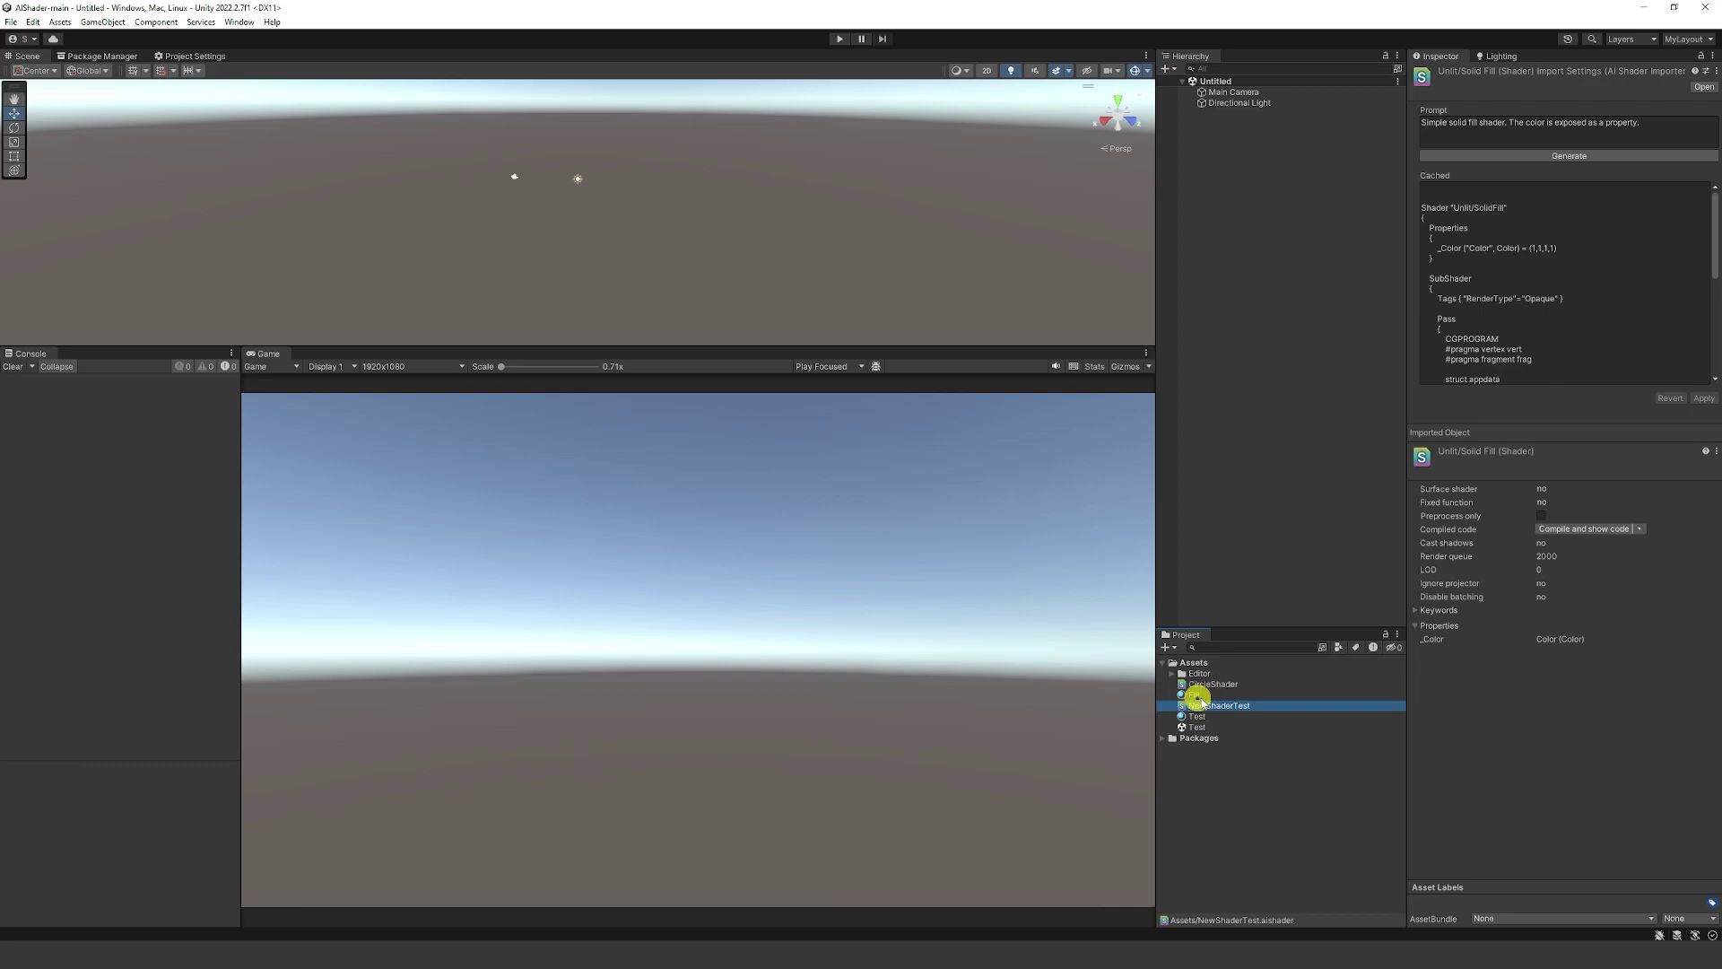
Set the Fill material's shader to Unlit > SolidFill
left_click(1197, 695)
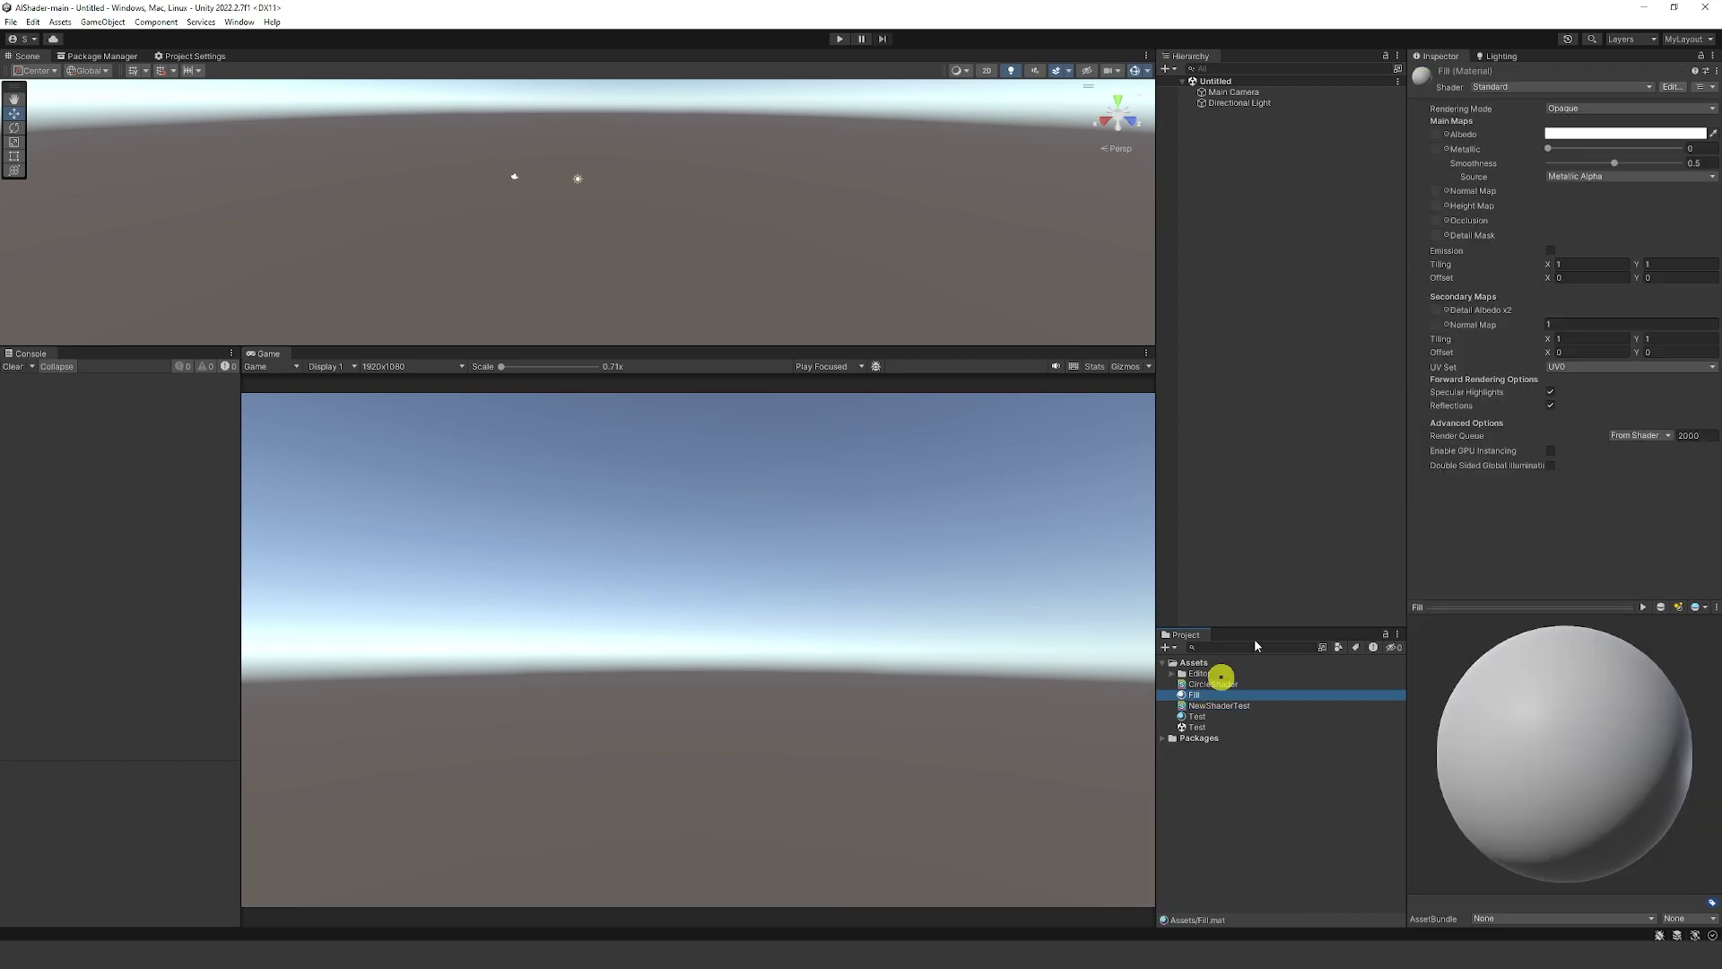
left_click(1502, 87)
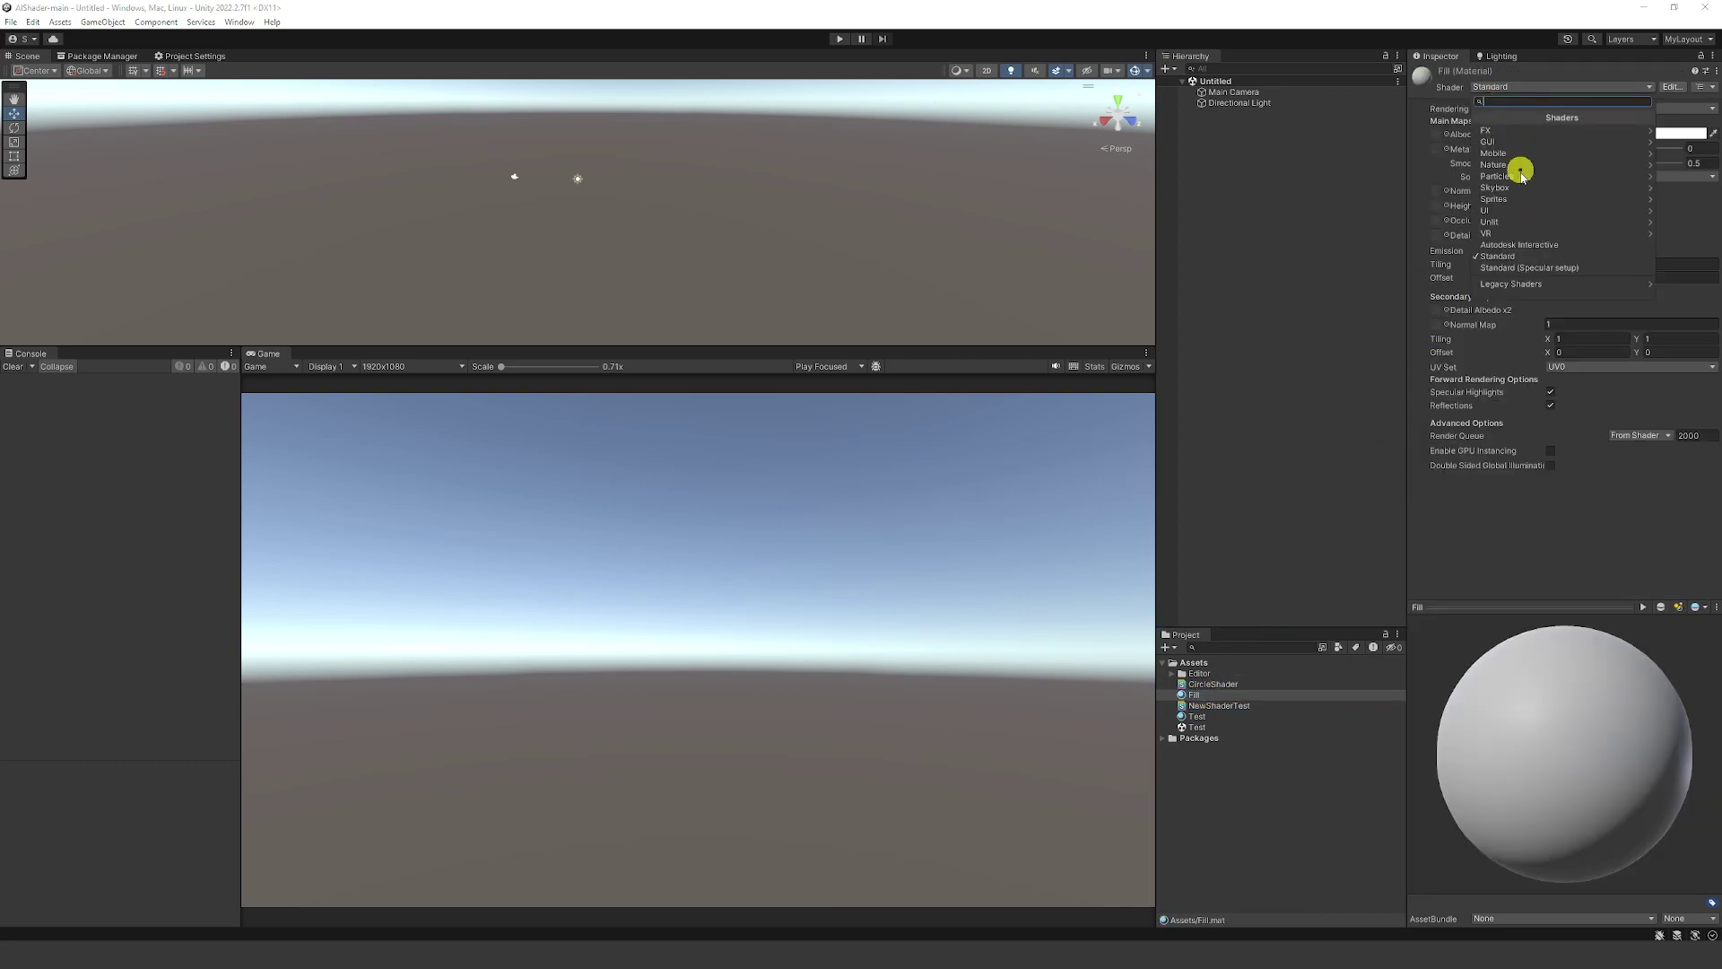
left_click(1501, 222)
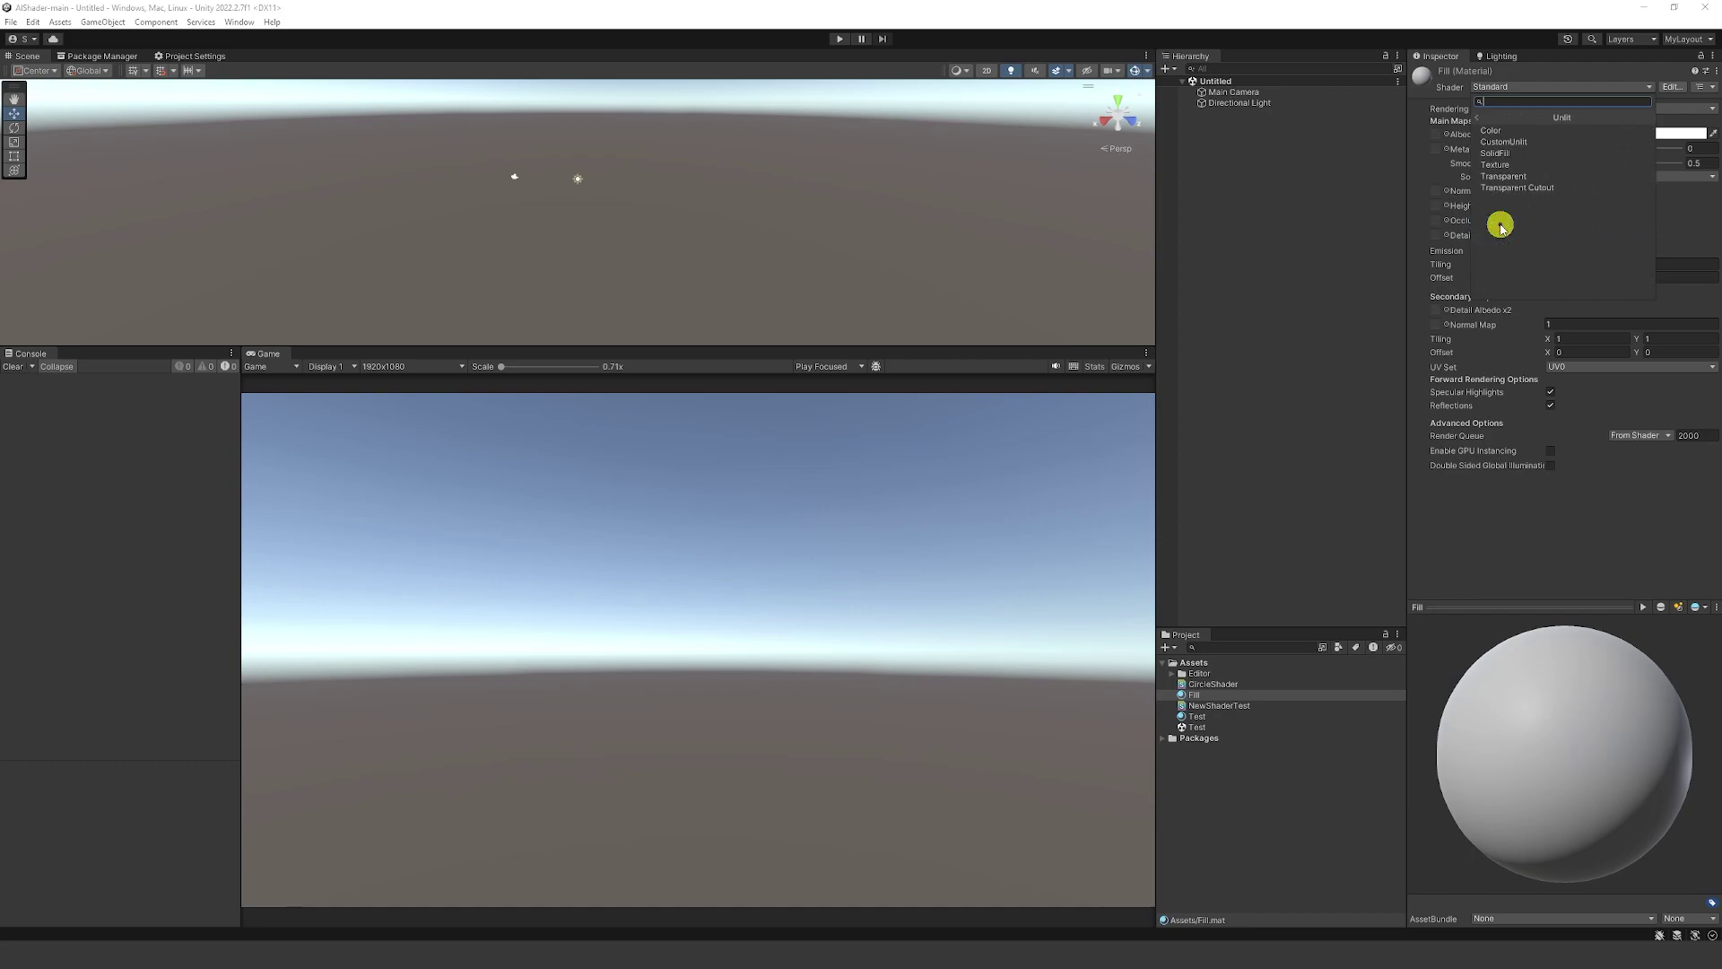
left_click(1524, 153)
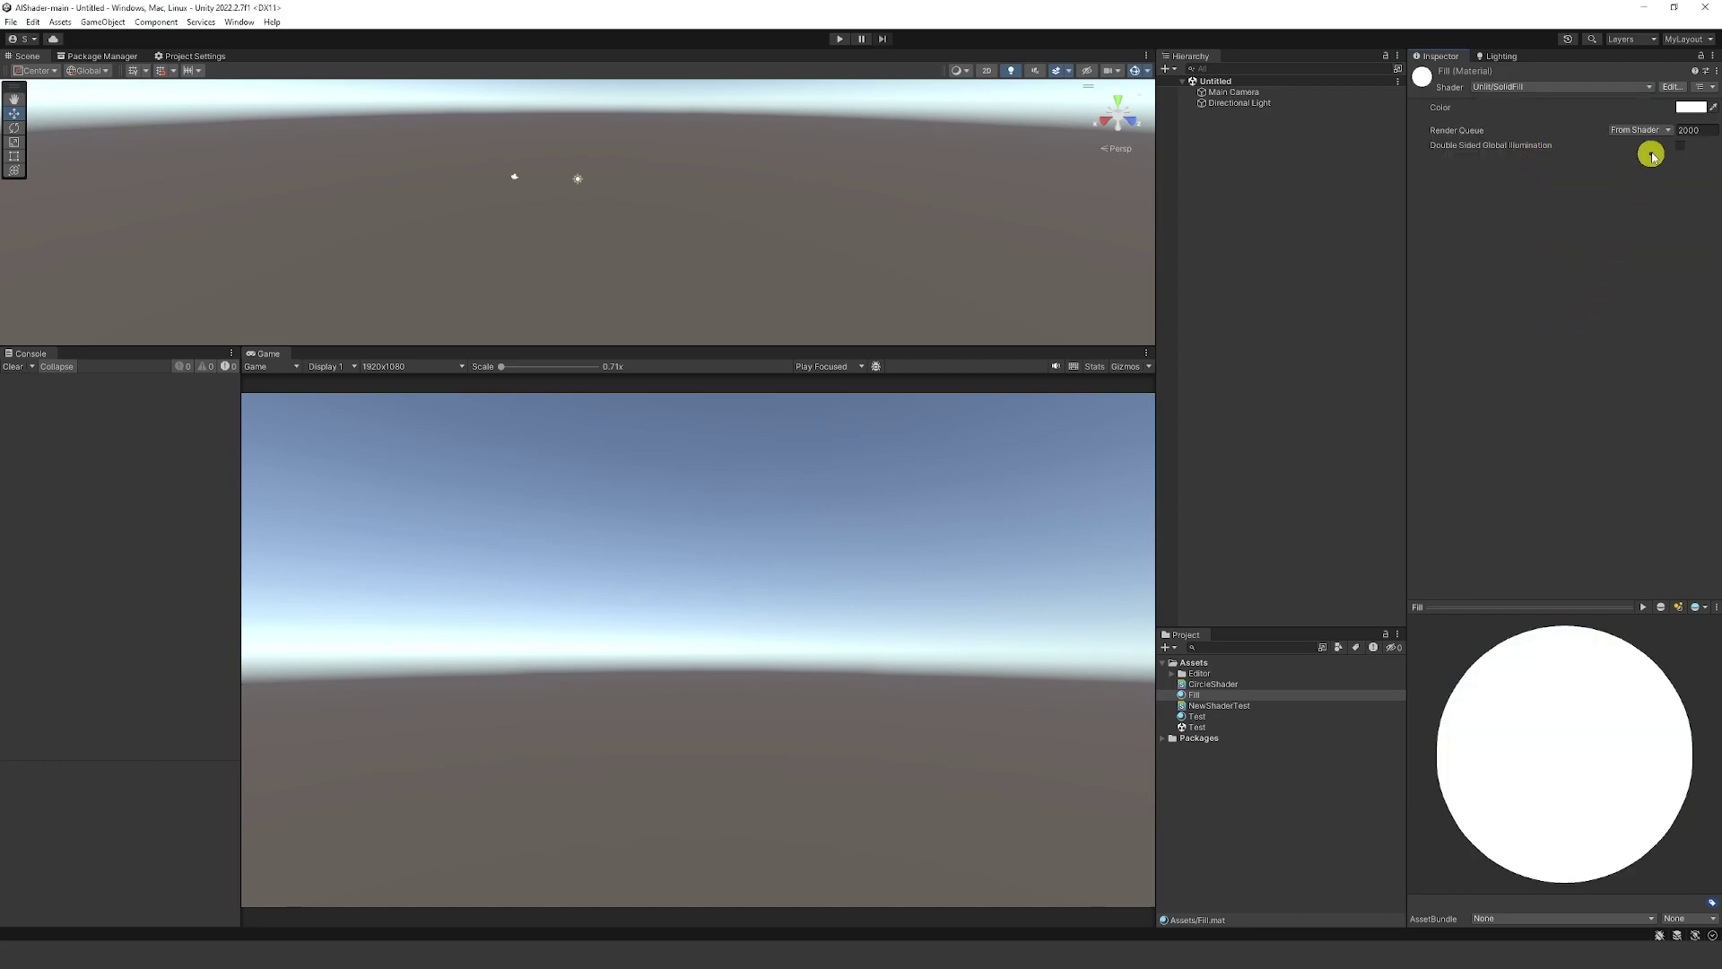
Make the Fill material's Color red, then darken it to a deep red
left_click(1690, 107)
left_click_drag(1654, 218, 1668, 156)
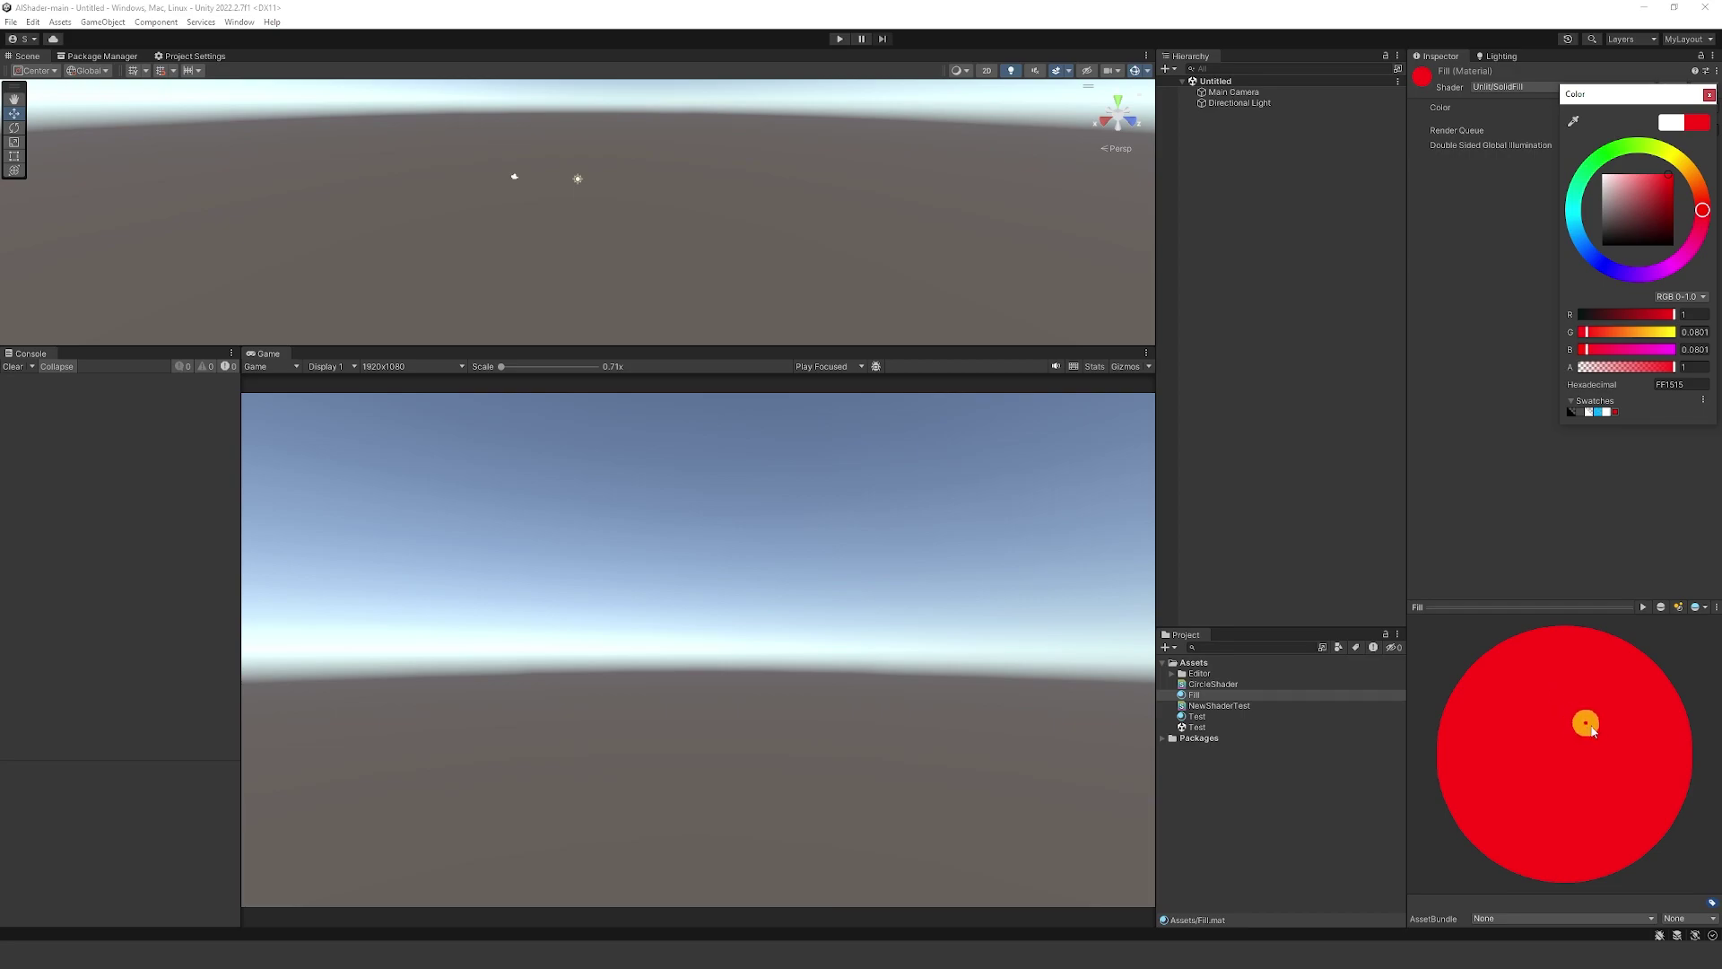
left_click(1593, 729)
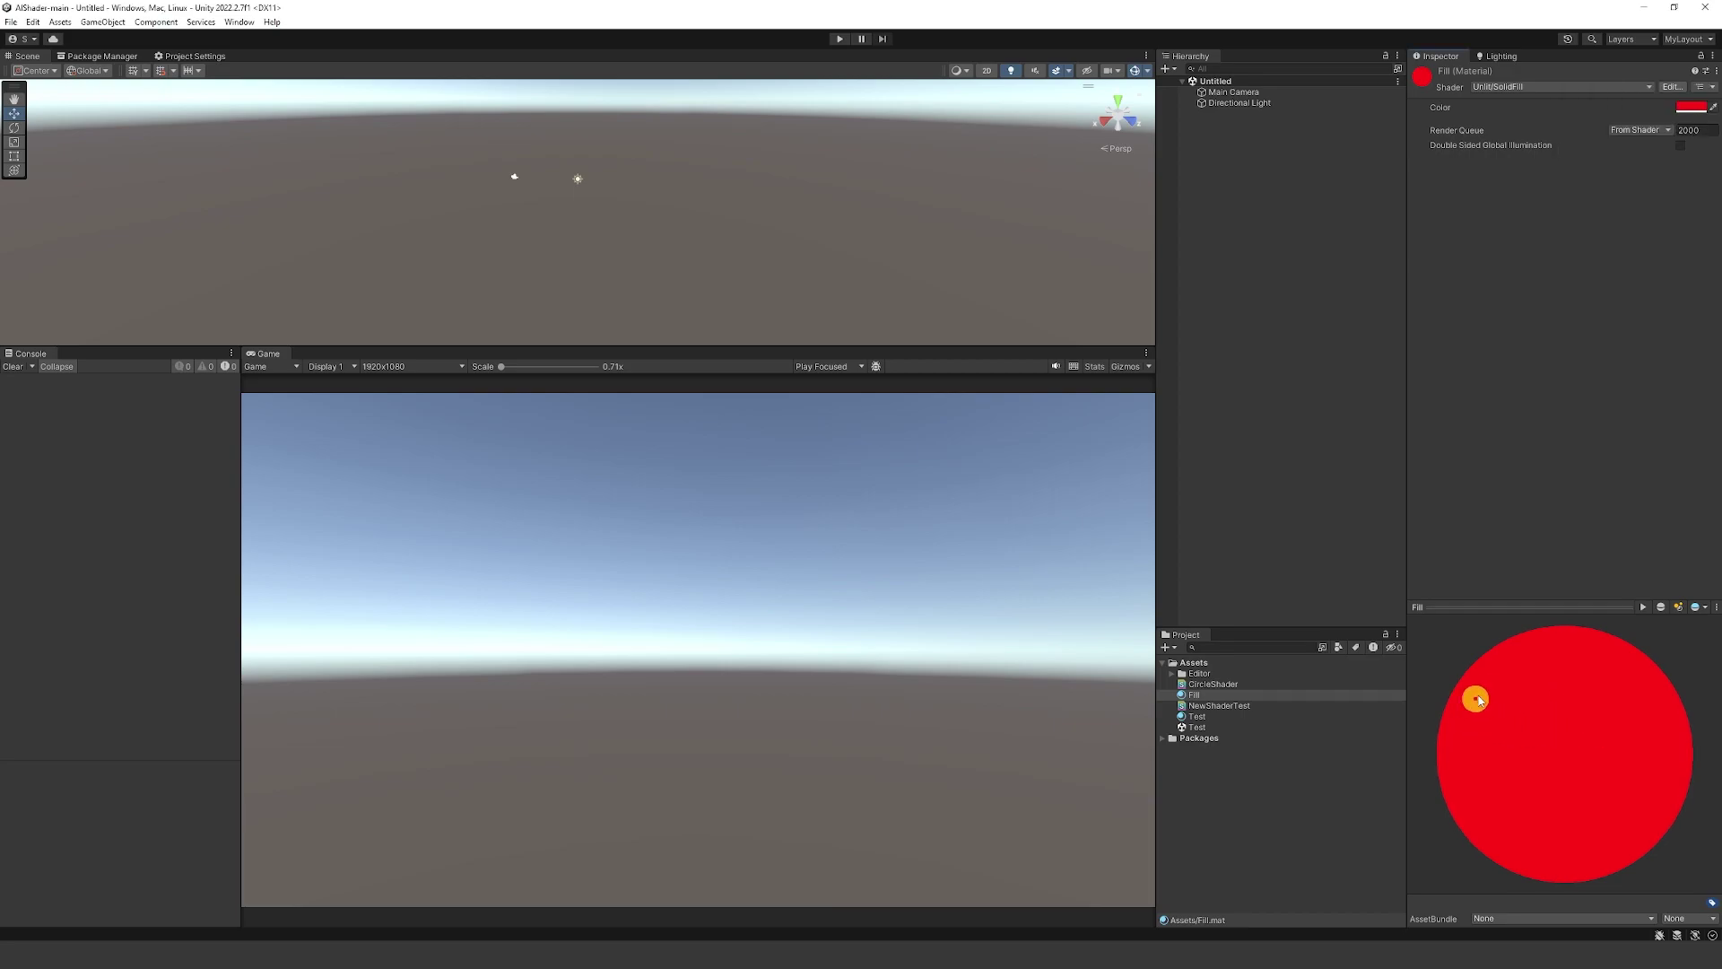
left_click(1691, 108)
left_click_drag(1634, 211, 1680, 186)
left_click(1706, 101)
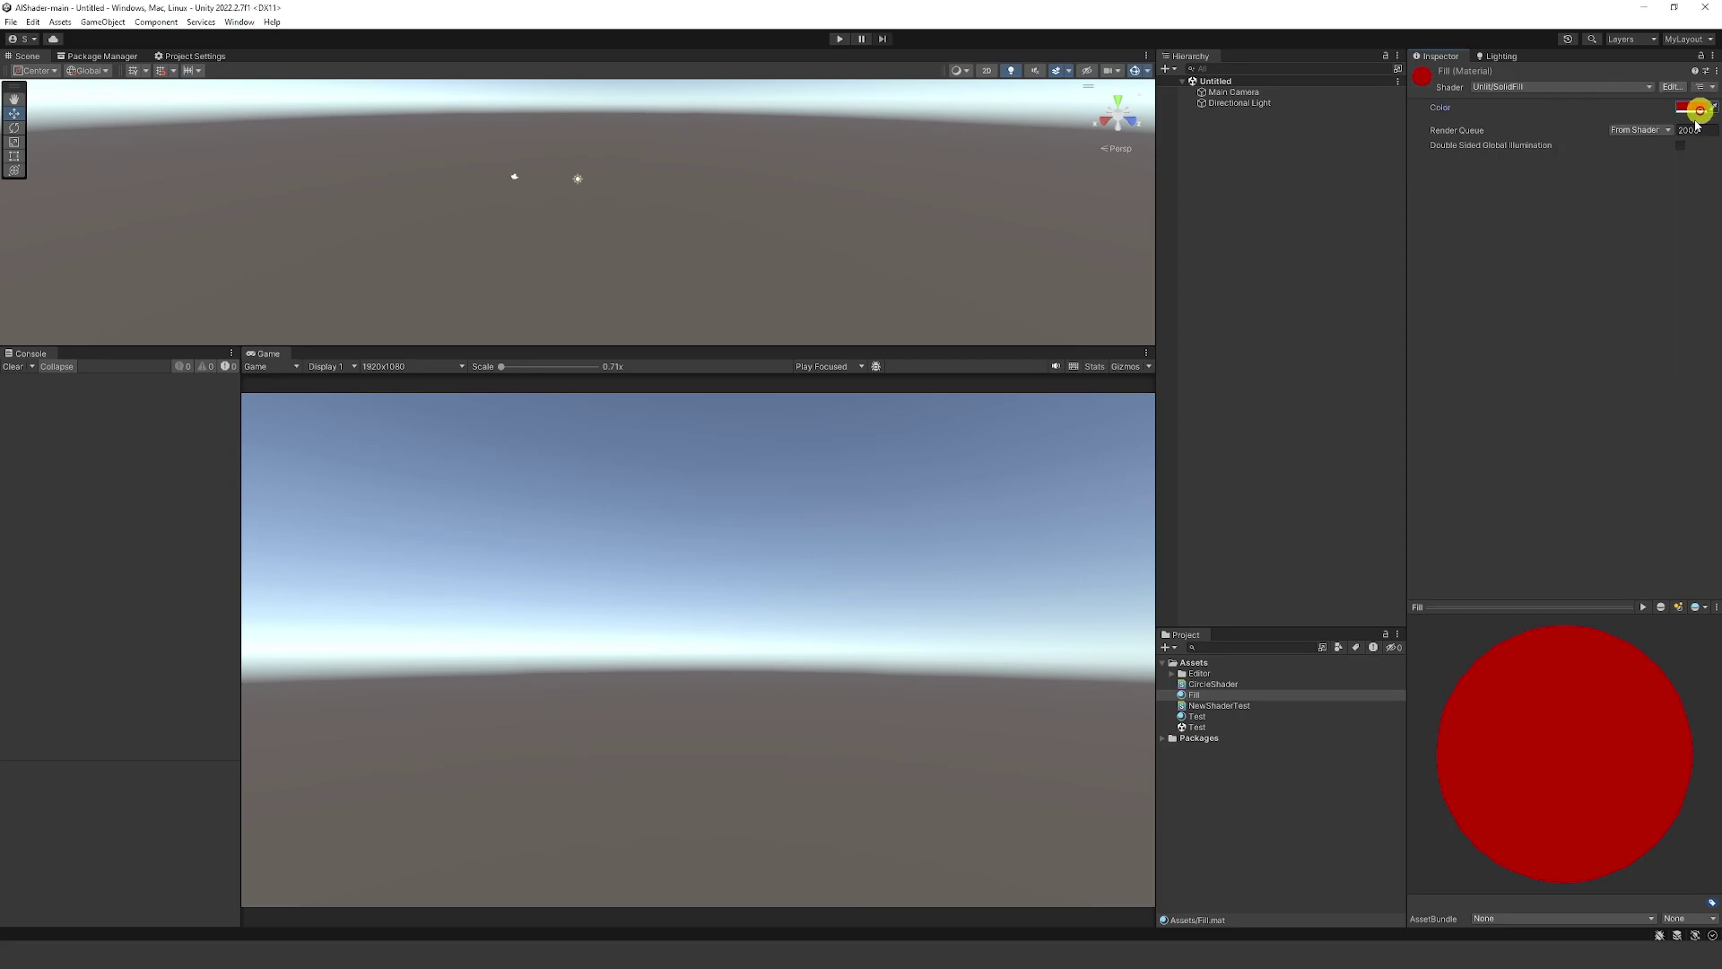
Remove the extra space from CircleShader's prompt and regenerate the circle shader
left_click(1232, 706)
left_click(1224, 685)
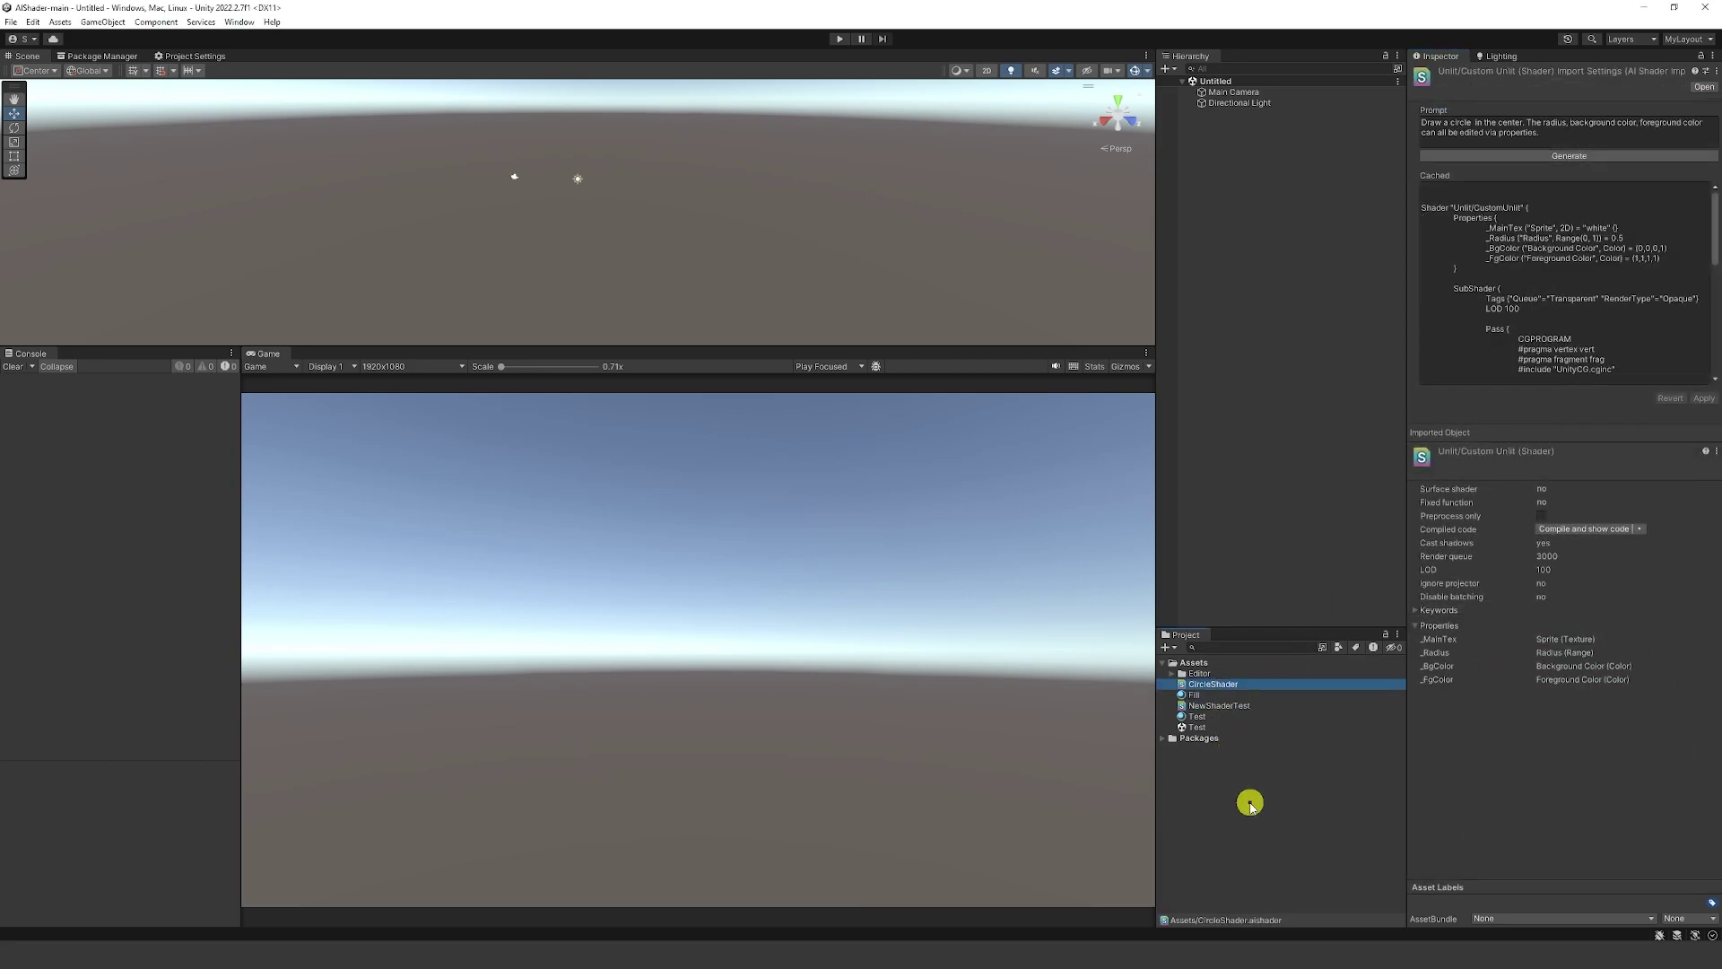
left_click(1472, 123)
key("BackSpace")
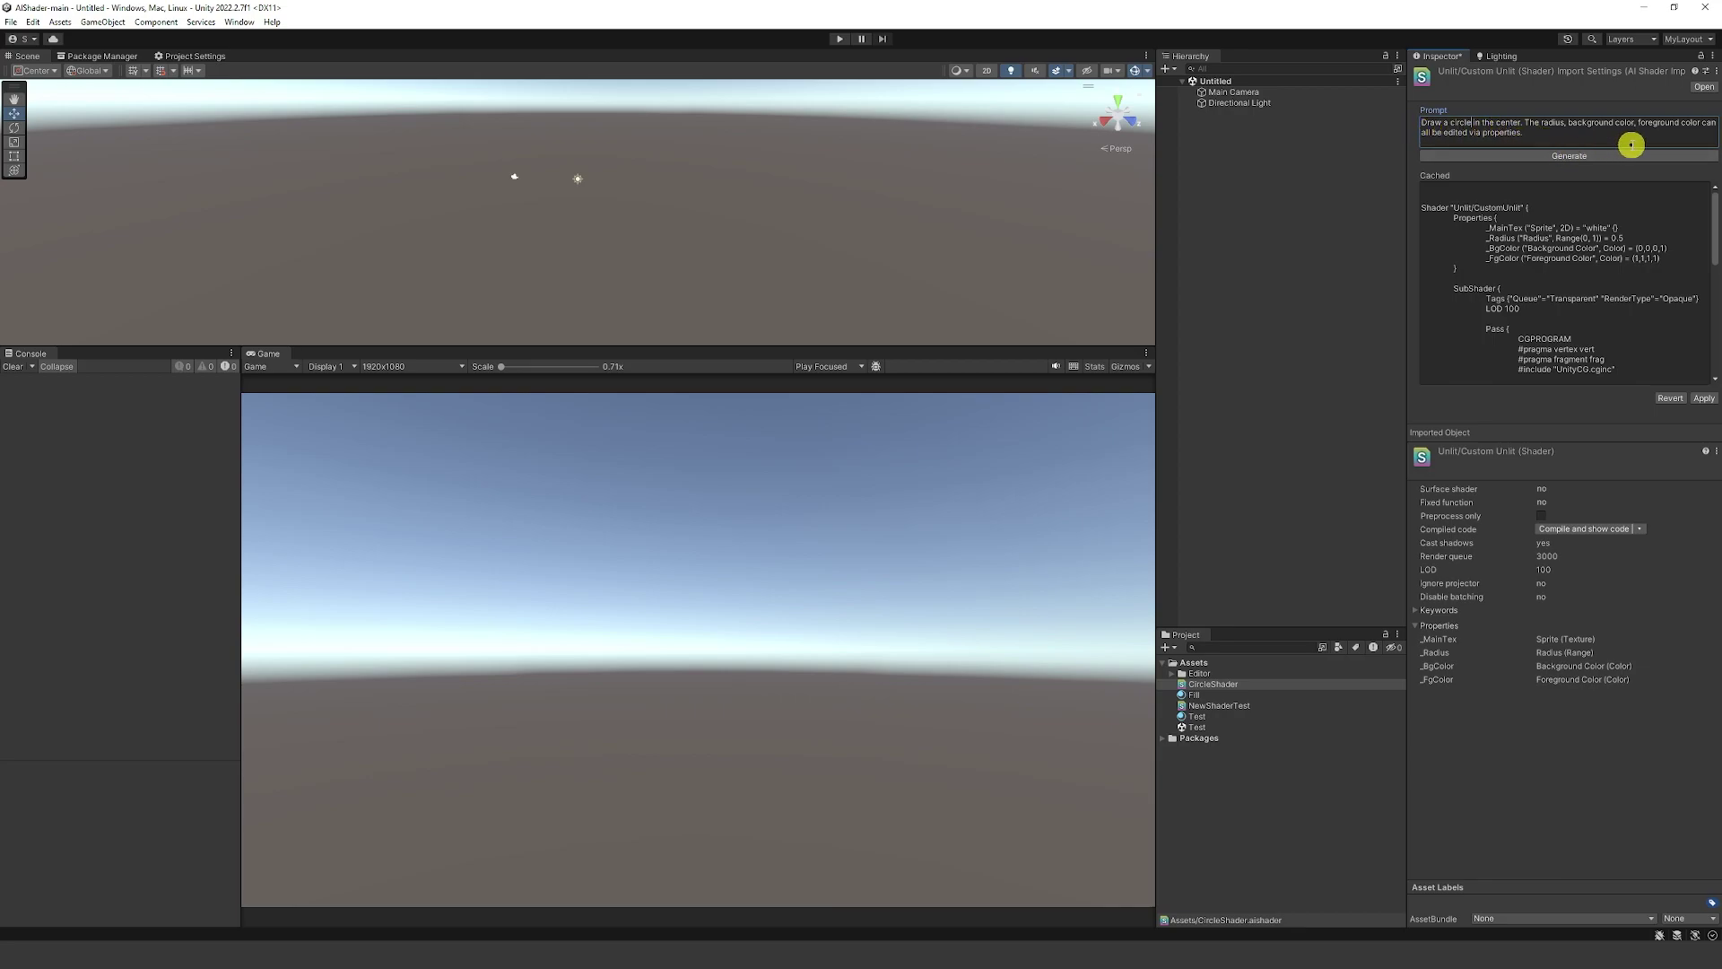
left_click(1571, 157)
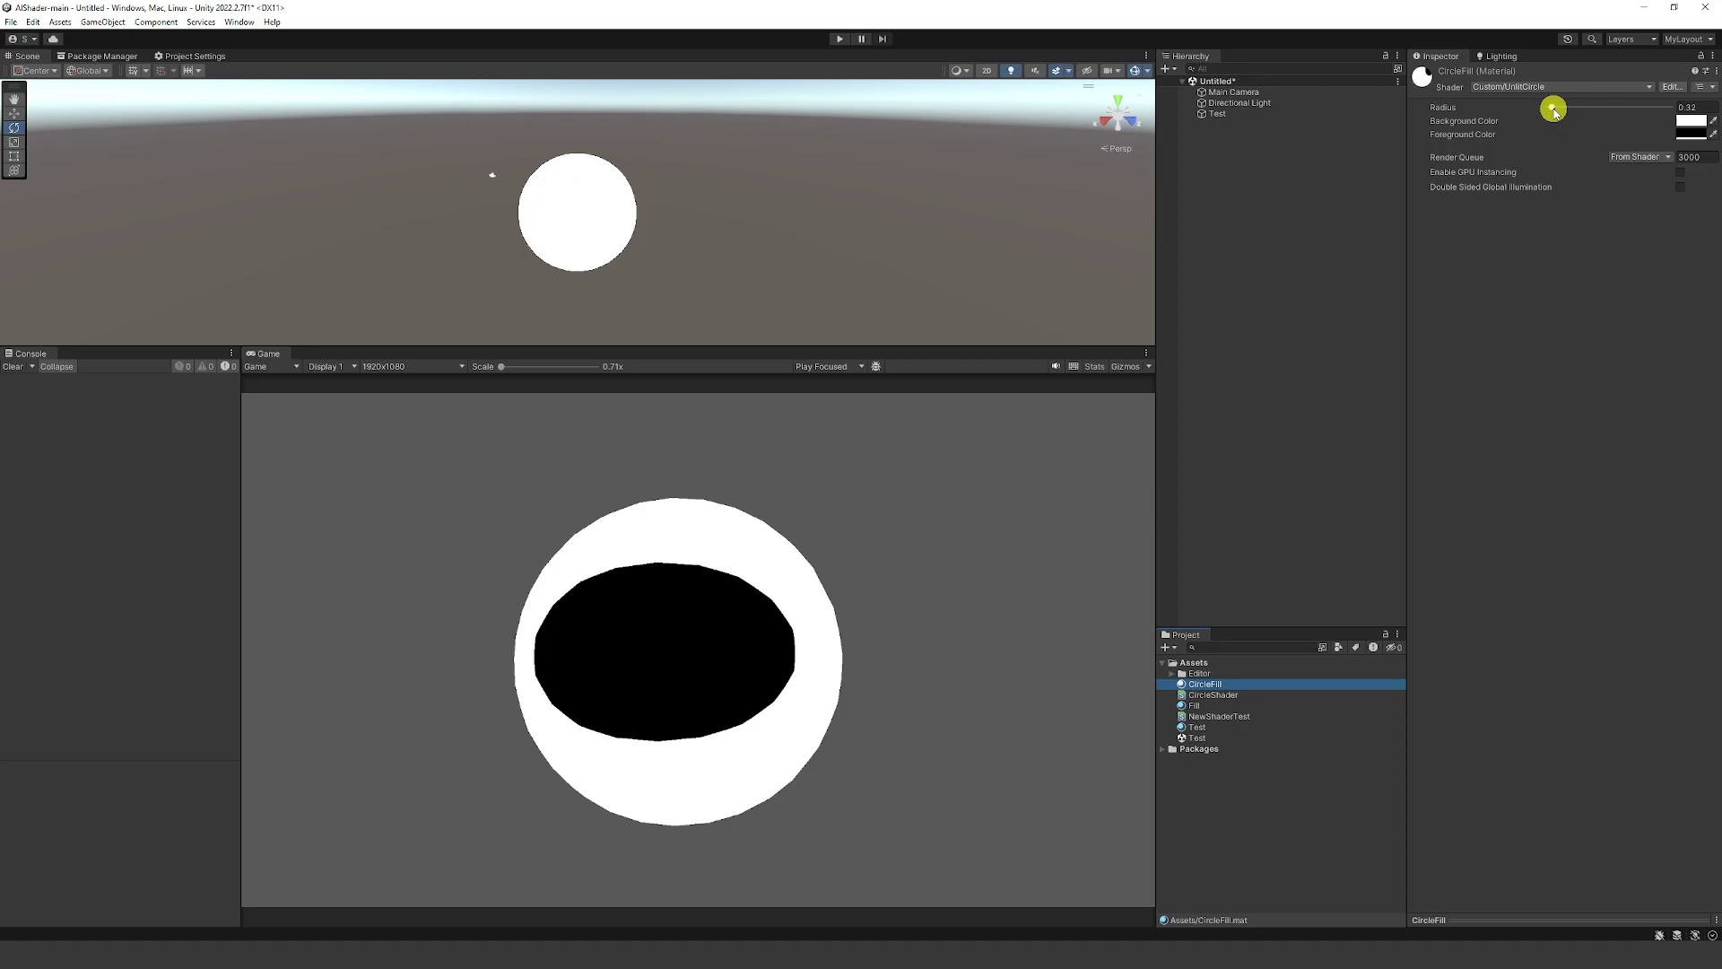
Adjust CircleFill's radius, set red background and white foreground, then rotate the Test sphere
left_click_drag(1554, 111, 1555, 111)
left_click(1691, 120)
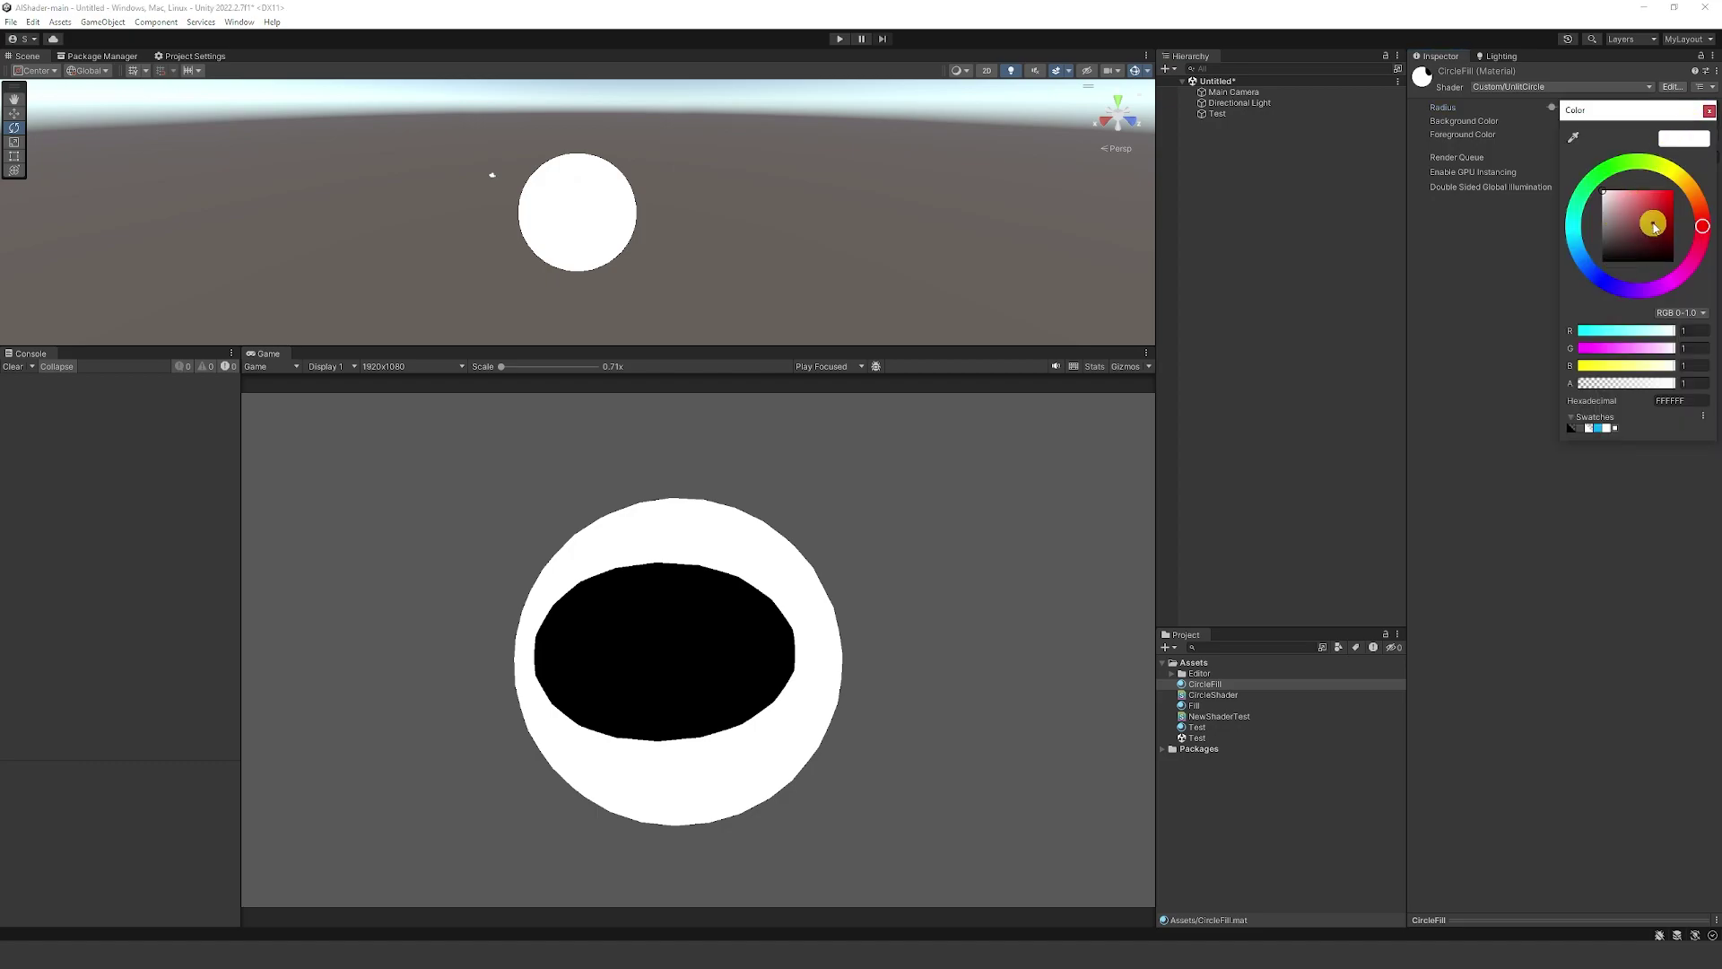
left_click_drag(1656, 227, 1680, 192)
left_click(1709, 112)
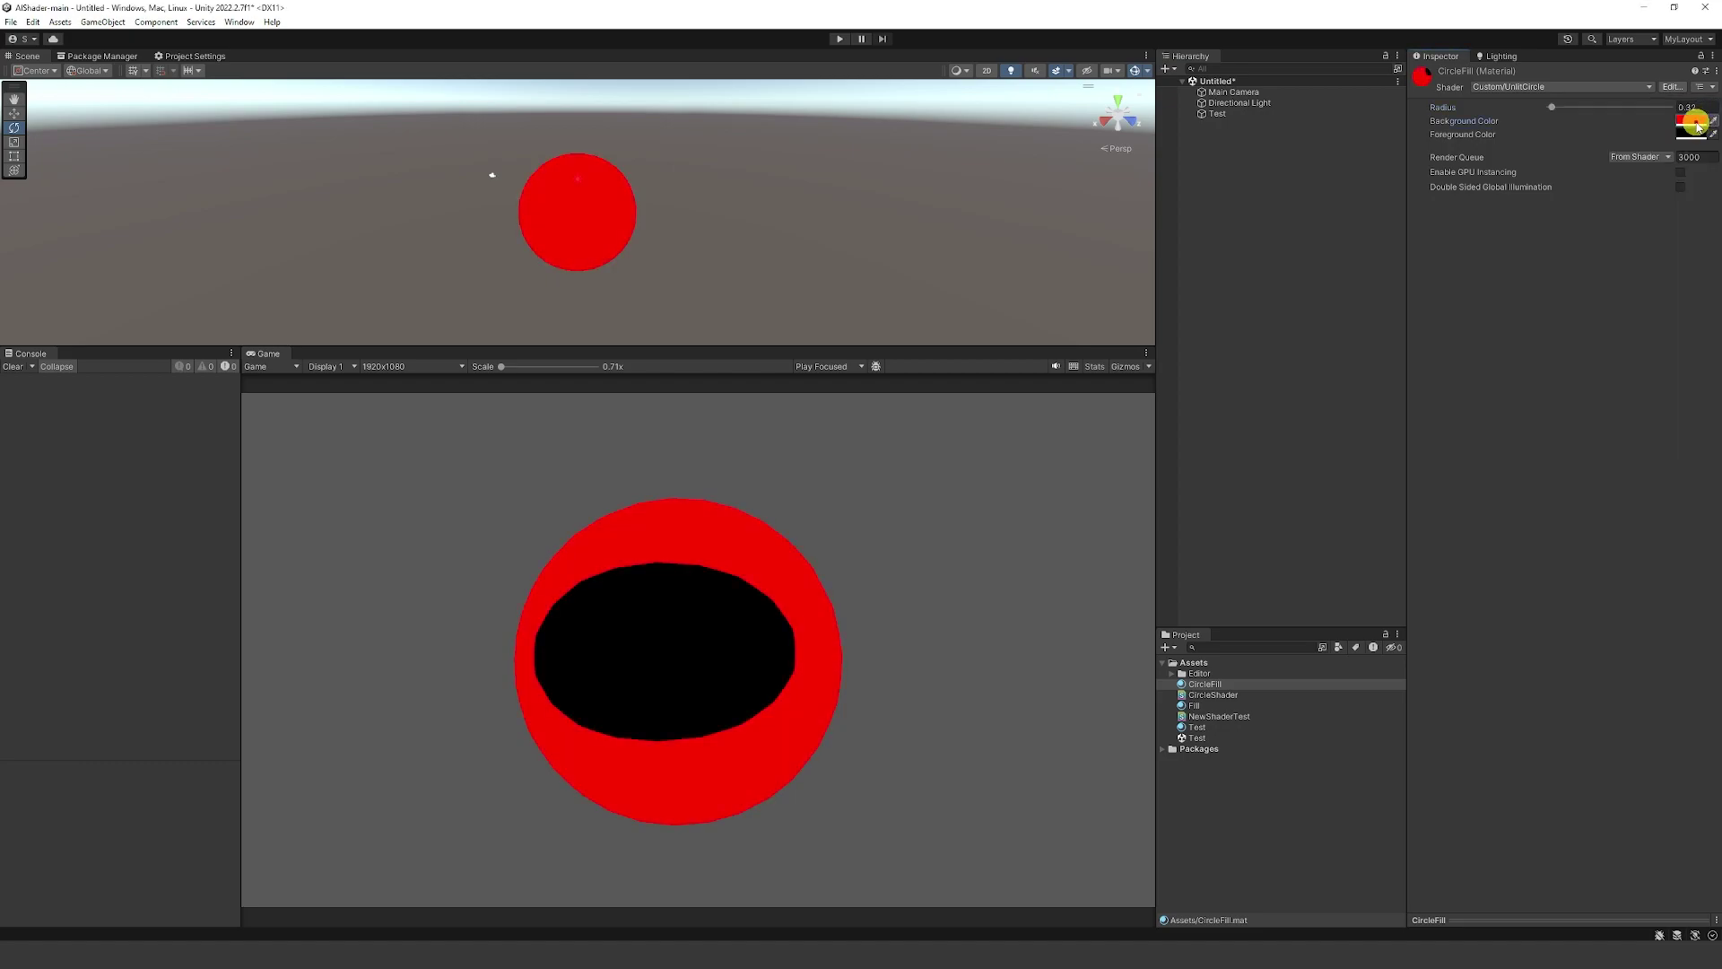
left_click(1679, 136)
left_click_drag(1647, 283, 1586, 193)
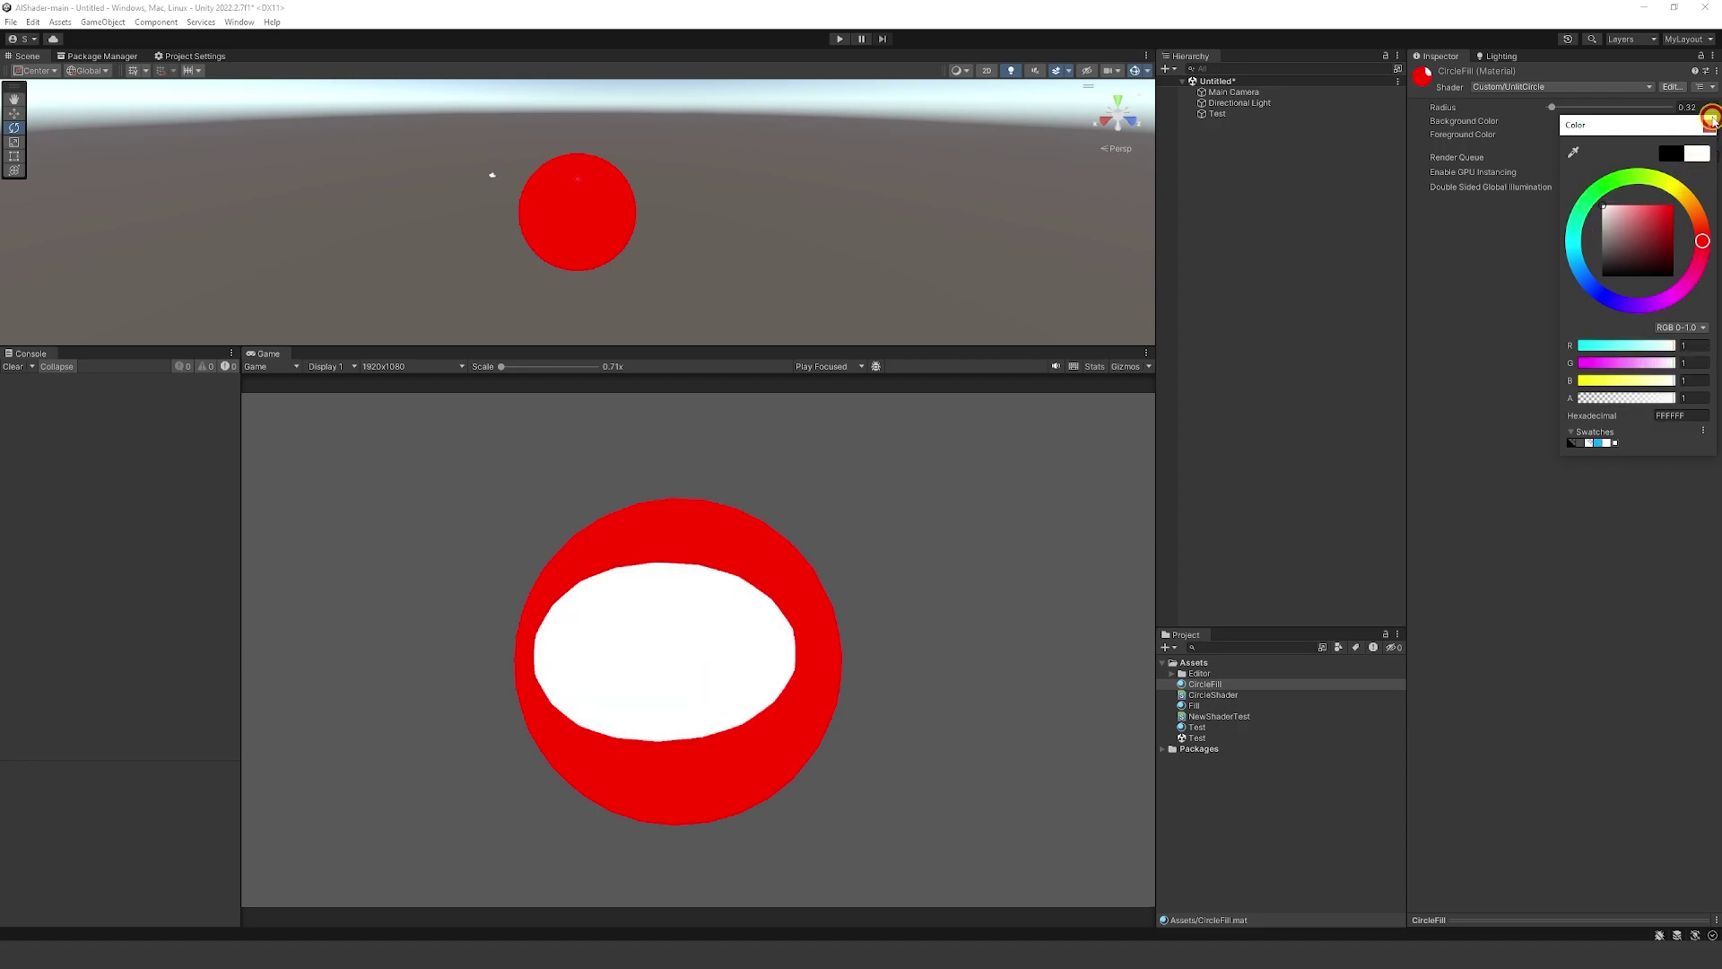
left_click(576, 212)
left_click_drag(520, 224, 376, 302)
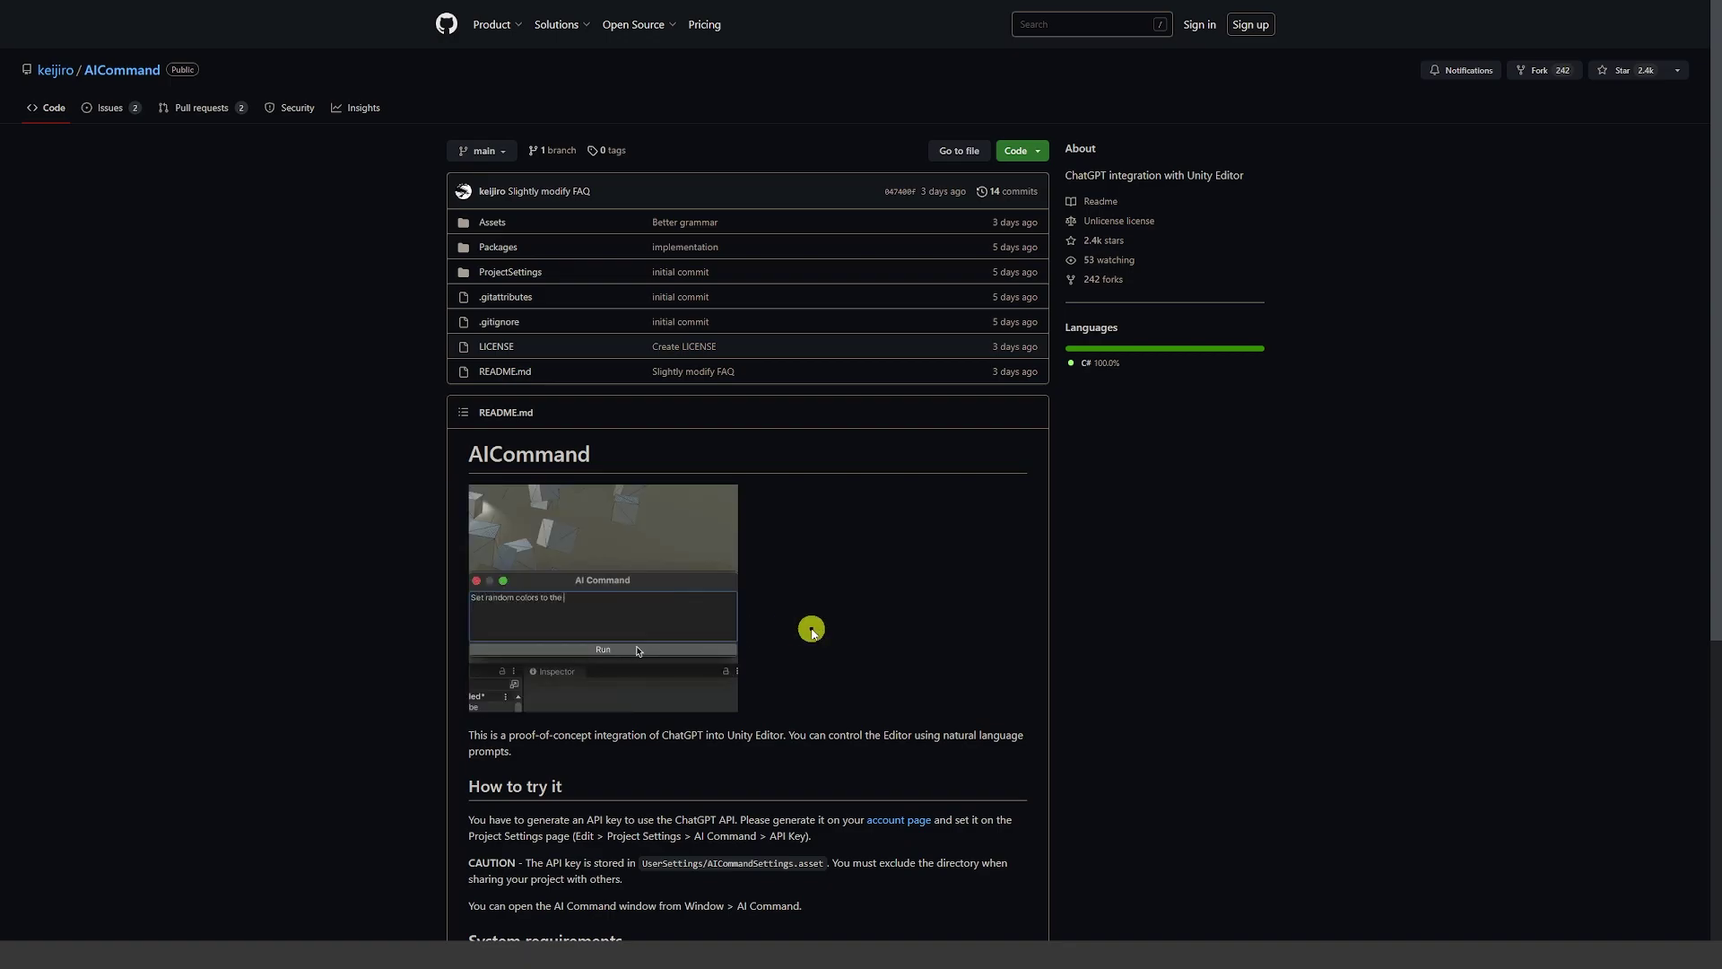
Skim the AICommand README, then open the repository's Assets folder
scroll(829, 817, "down", 1)
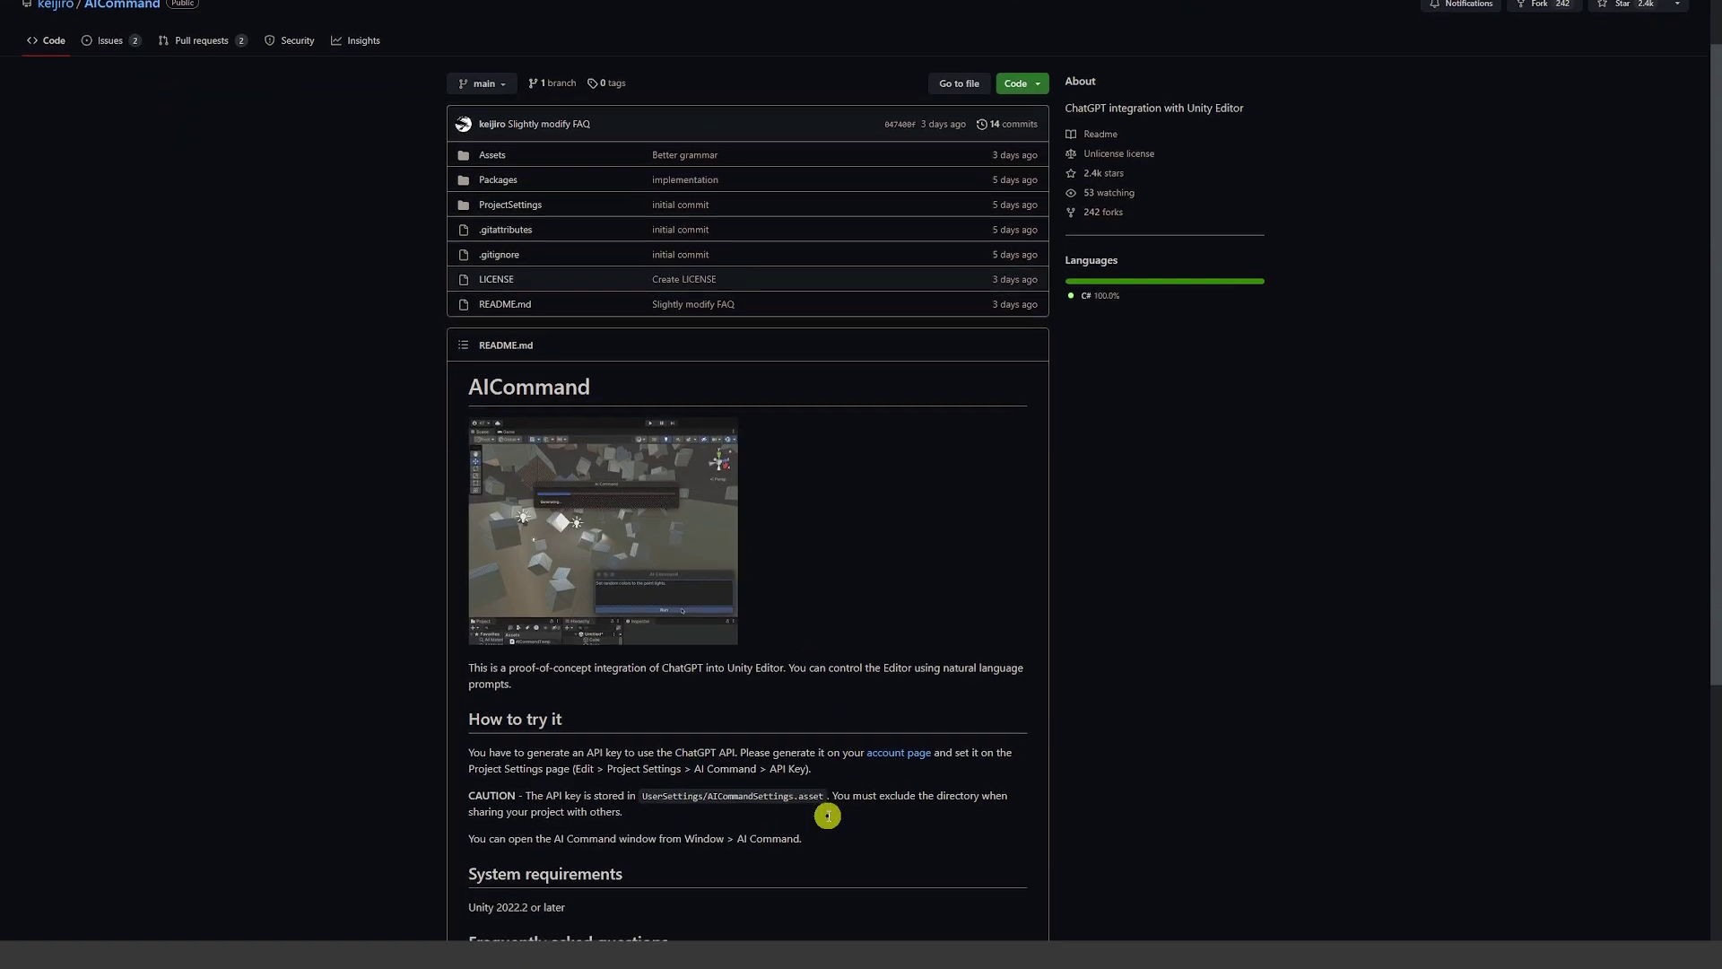
scroll(827, 752, "up", 1)
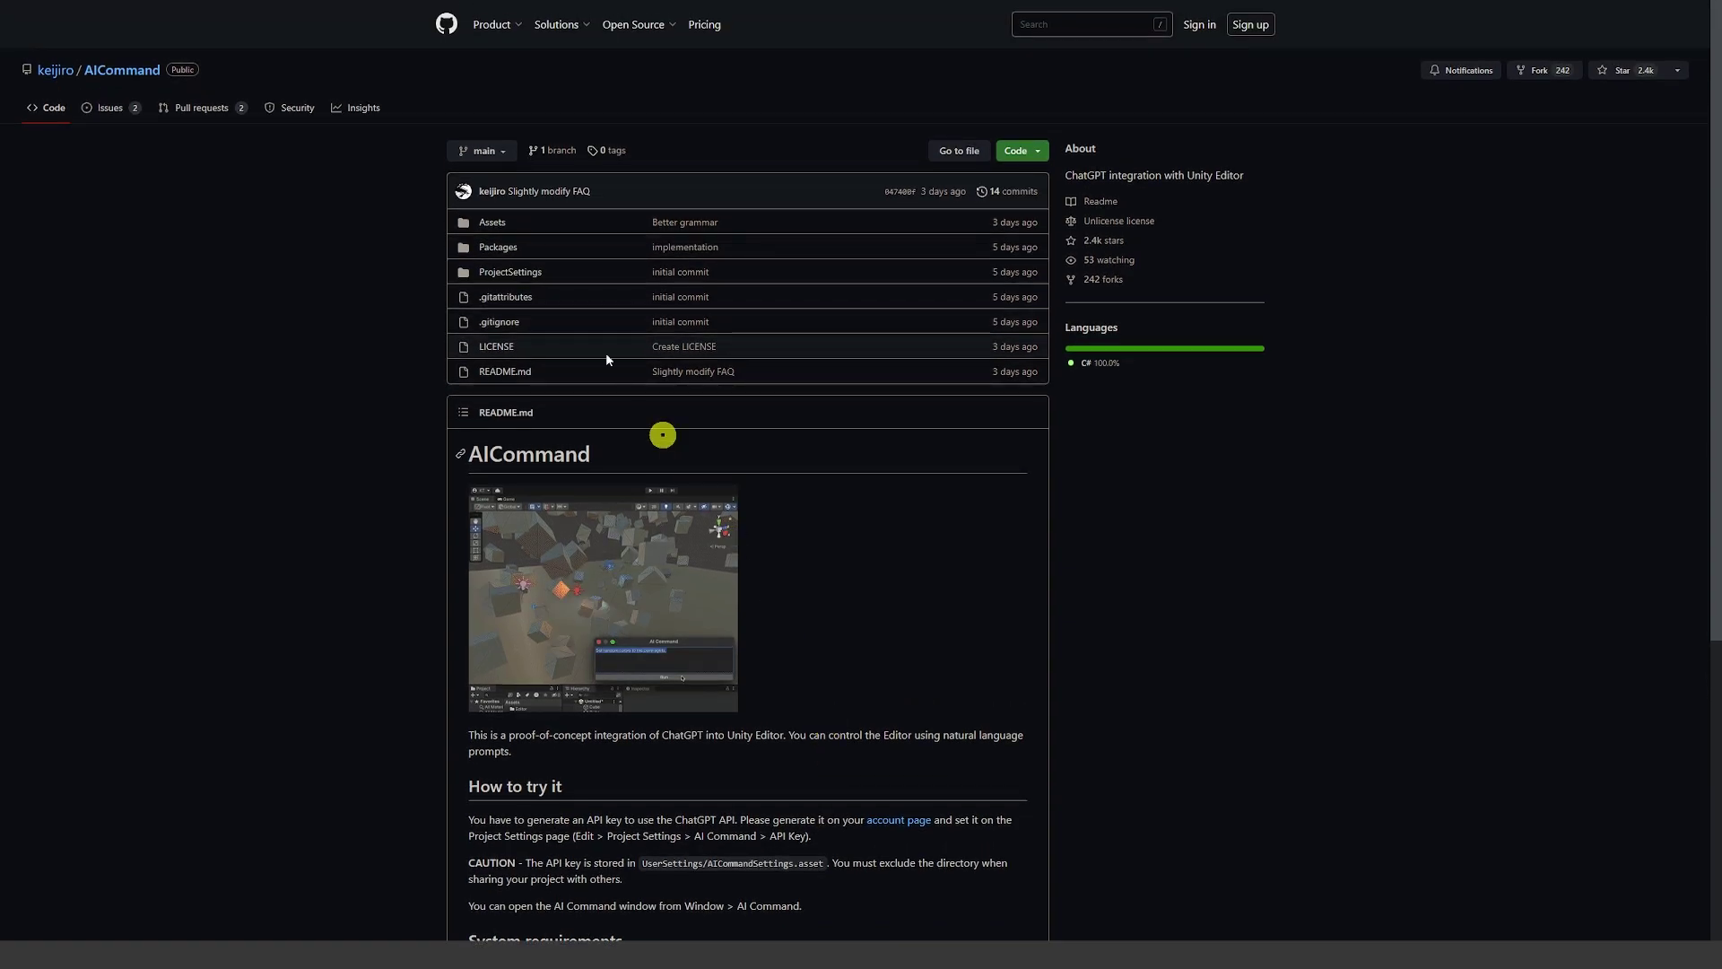
left_click(495, 221)
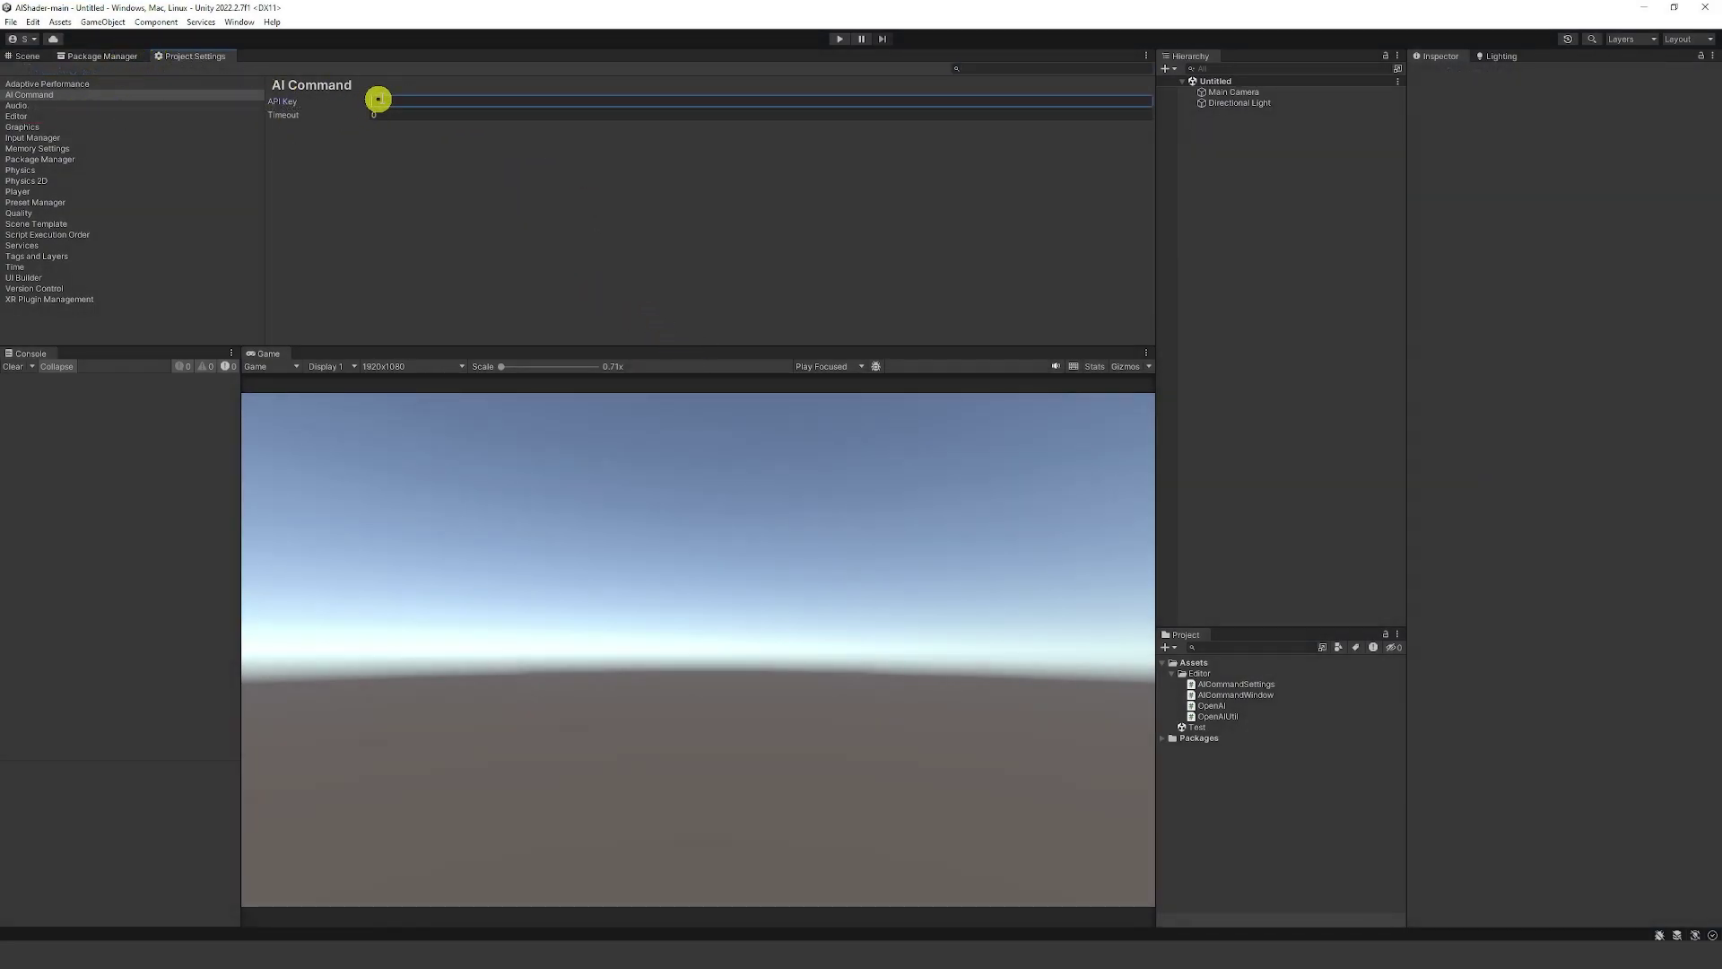
Open Window > AI Command and move it to the editor's right side
left_click(34, 22)
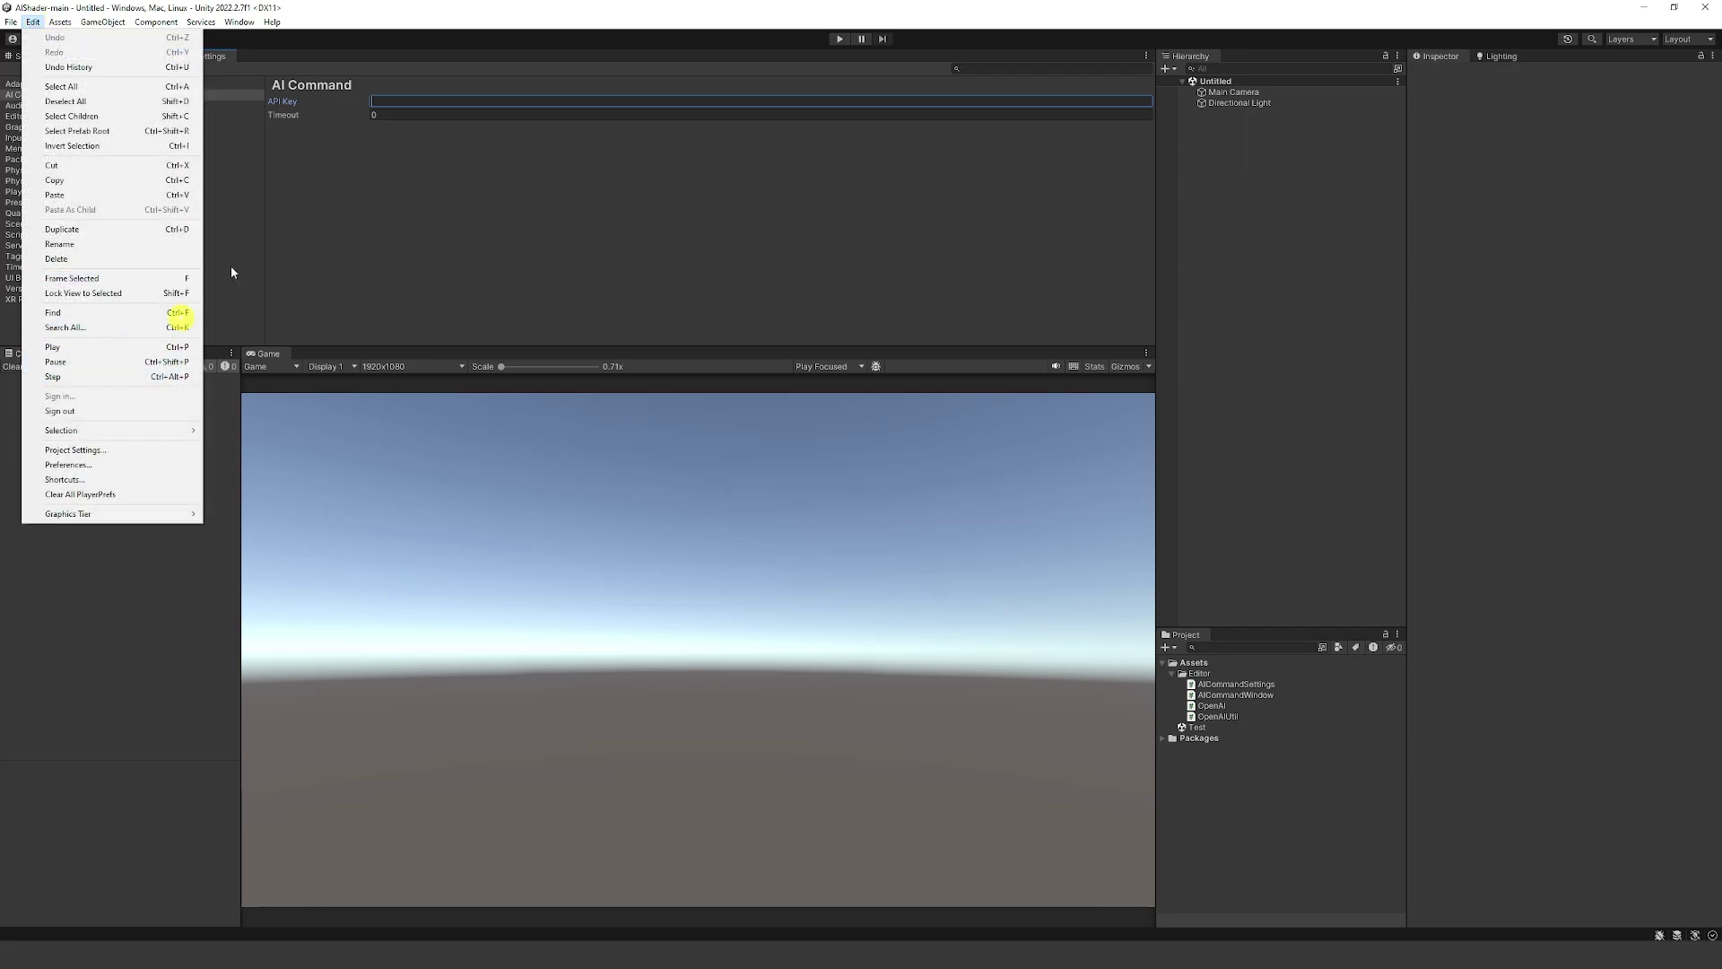
left_click(403, 100)
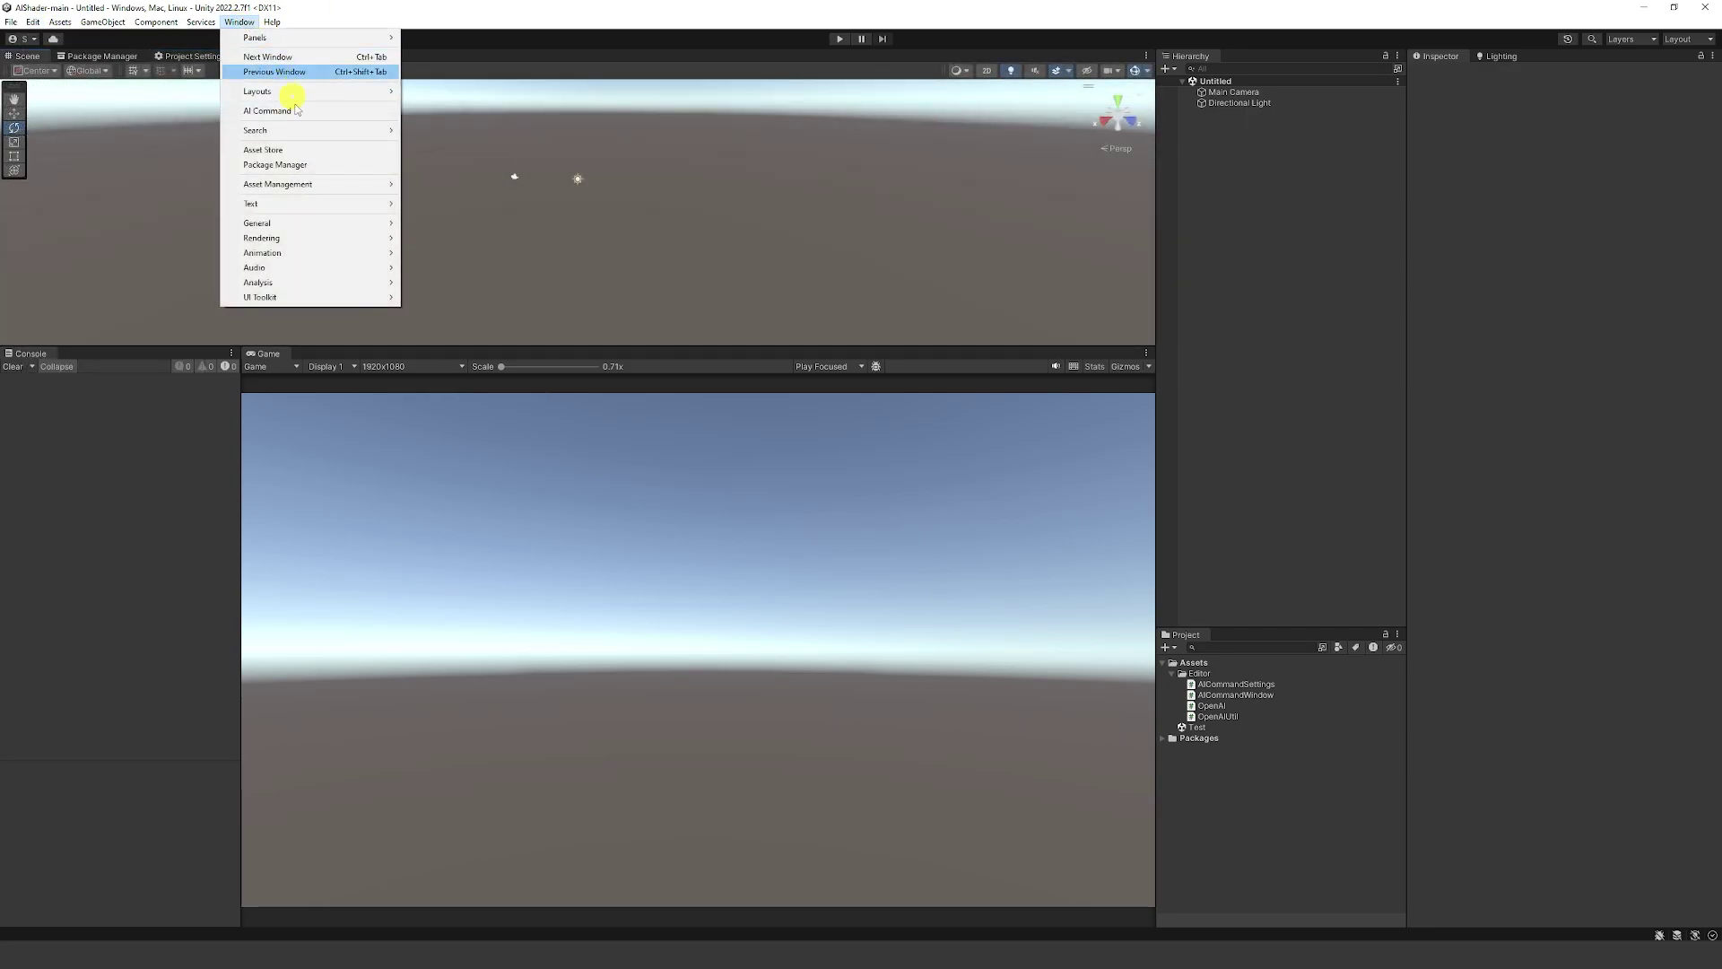
left_click(296, 111)
left_click_drag(377, 110, 1272, 334)
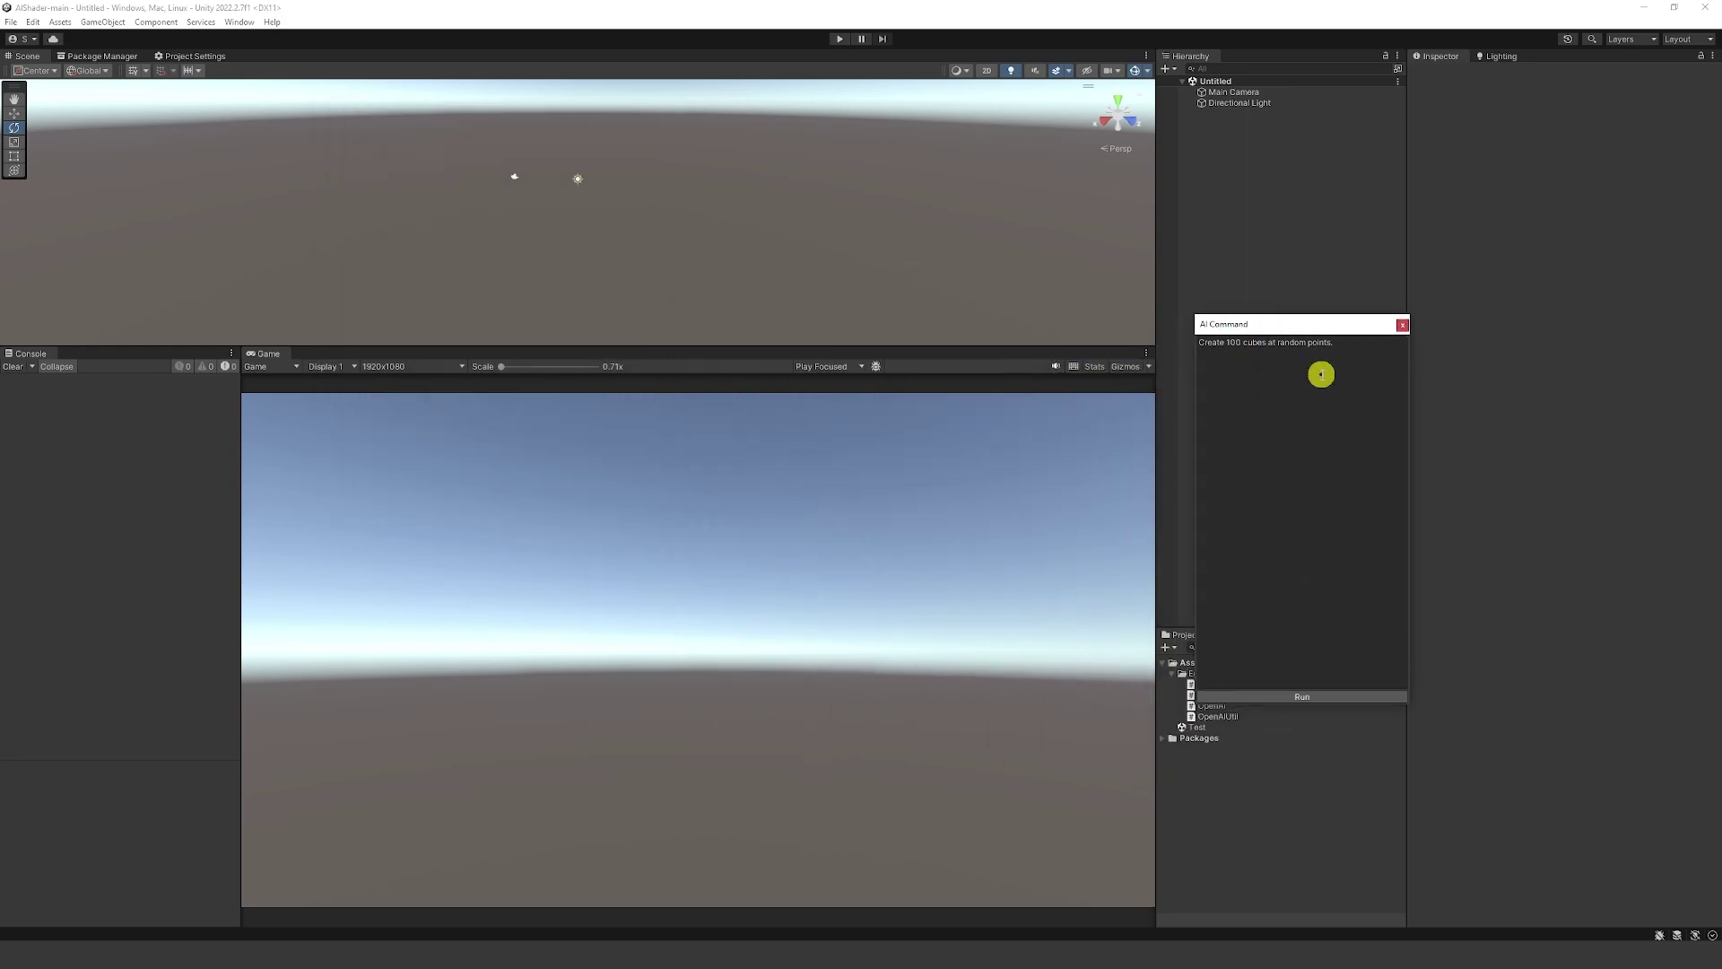
Run the AI Command prompt that scatters 100 cubes at random positions
left_click(1307, 697)
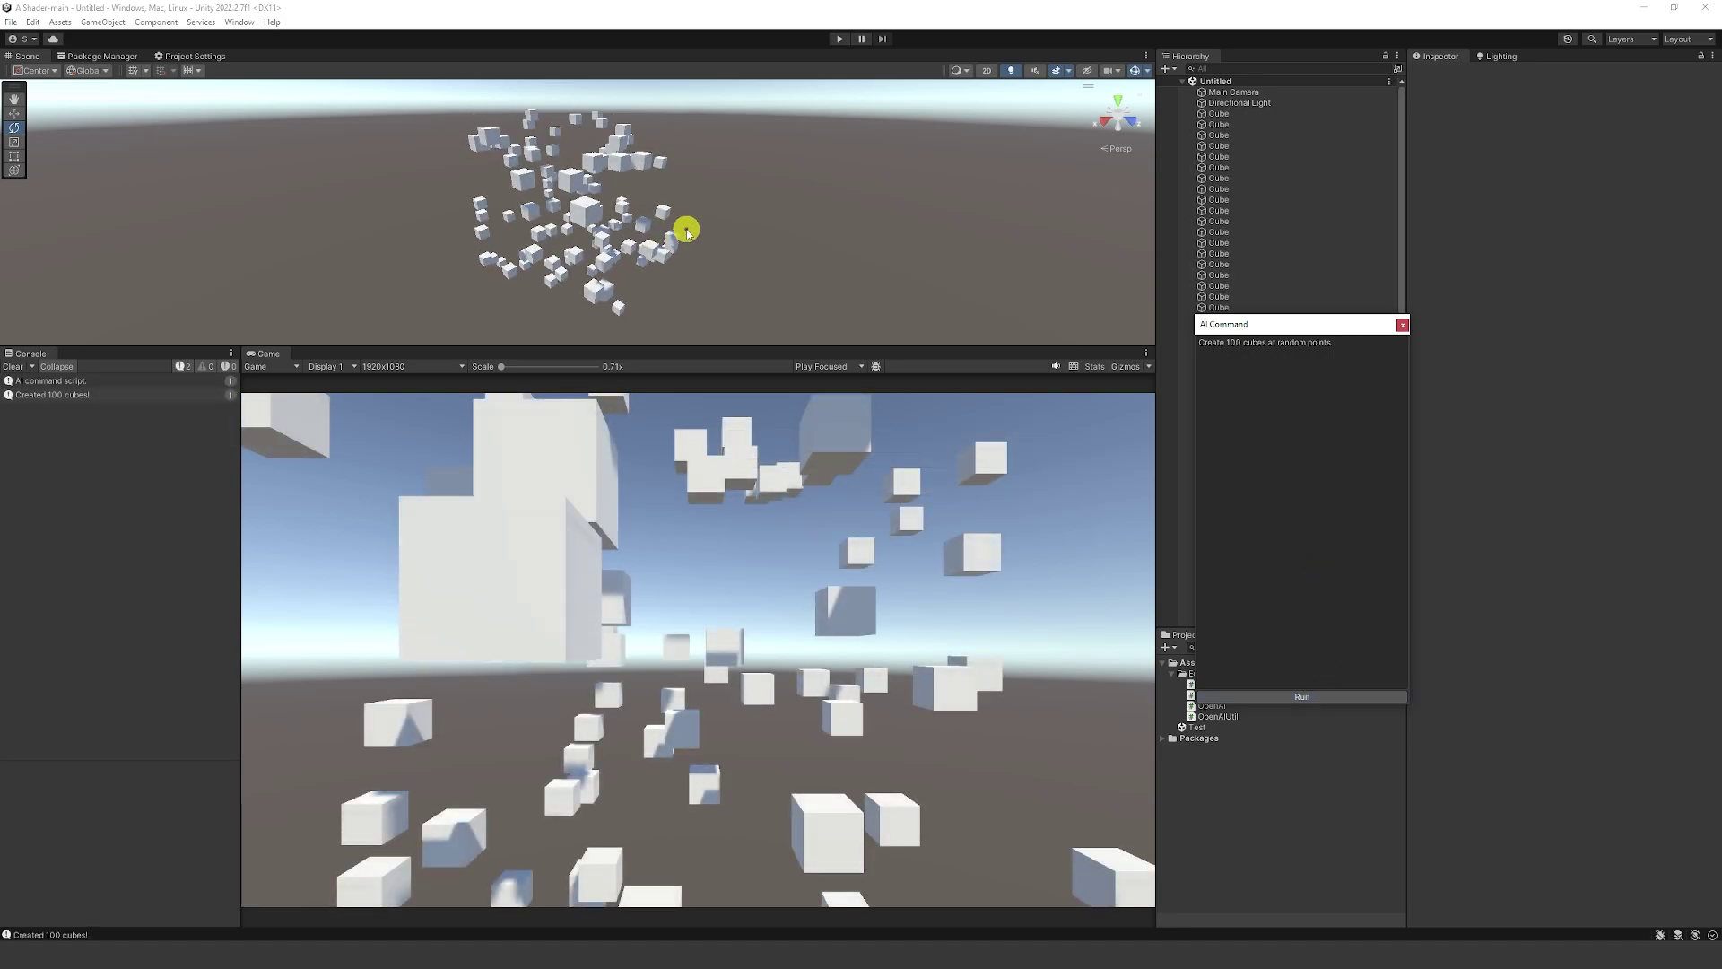
right_click_drag(779, 213, 682, 198)
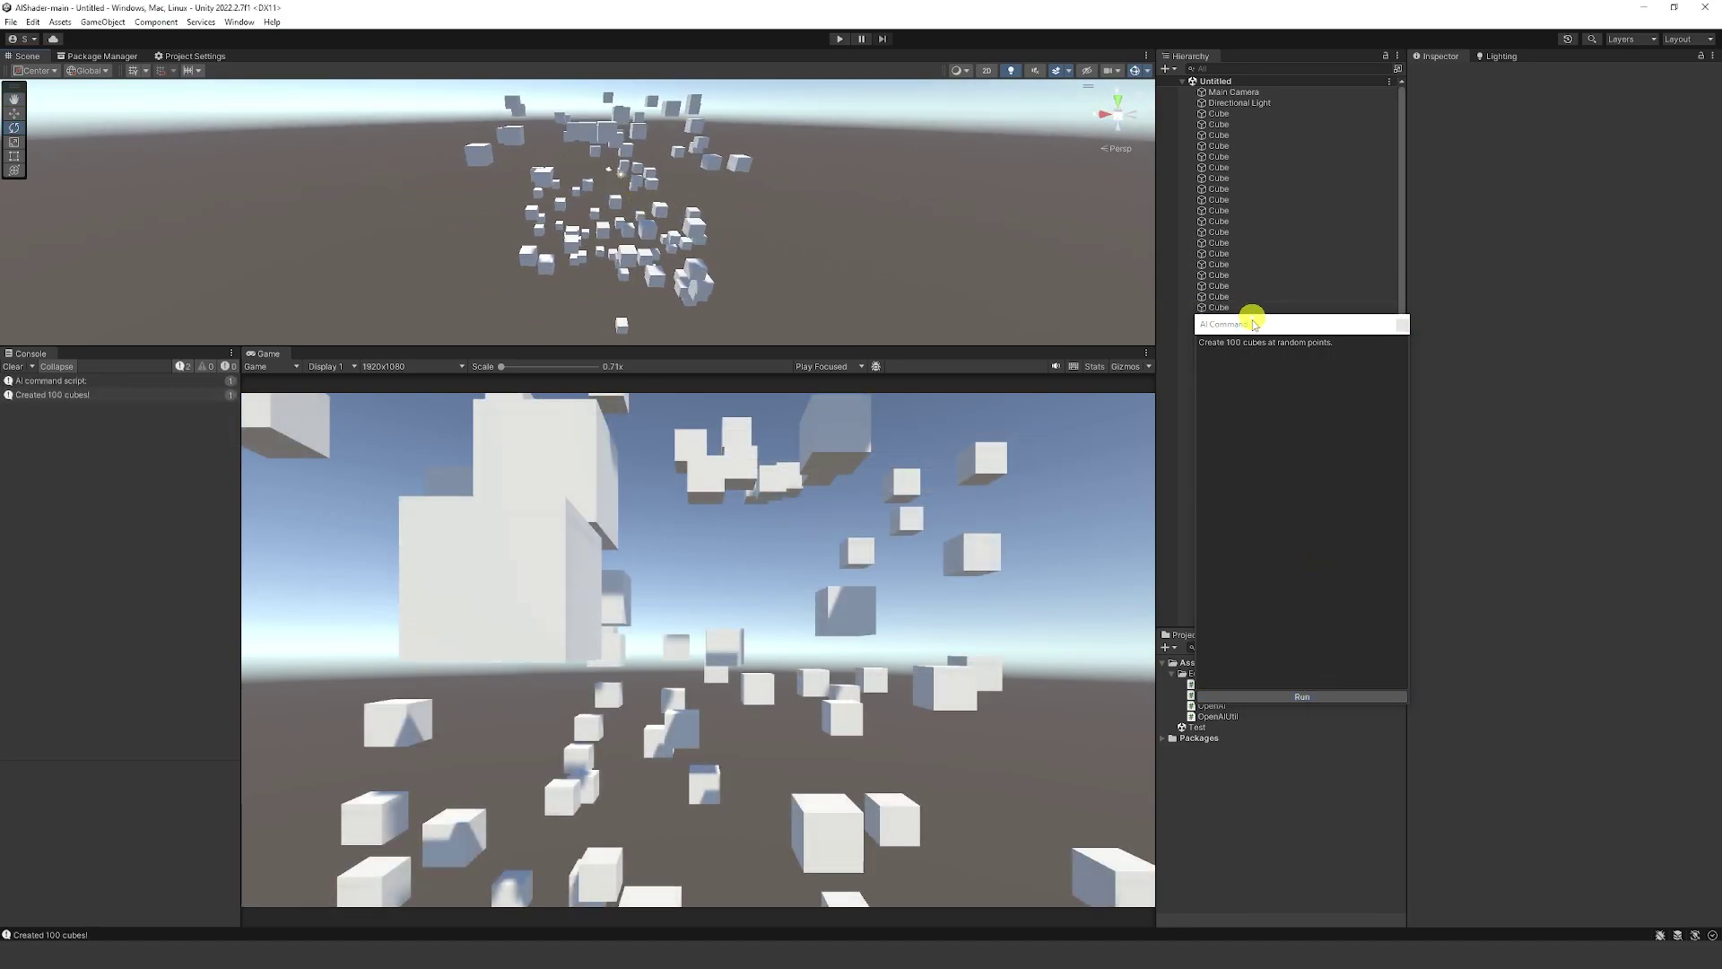
left_click_drag(1255, 330, 1514, 331)
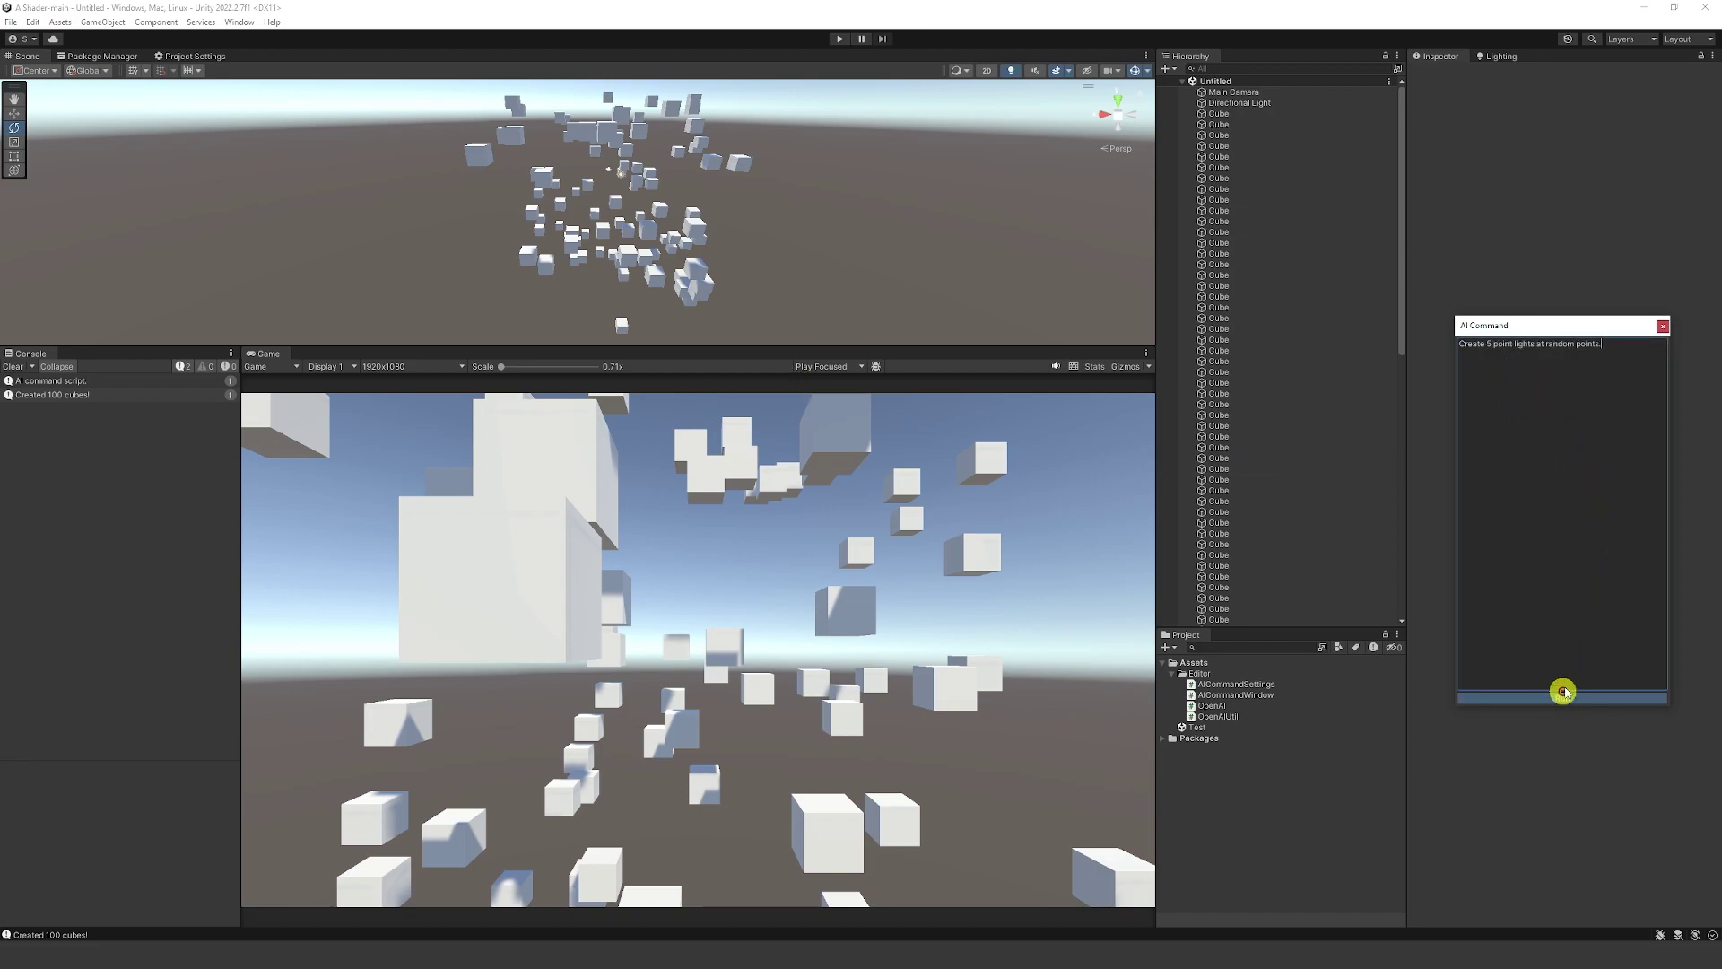
Generate five randomly placed point lights and inspect Point Light 1 through 4
left_click(1562, 695)
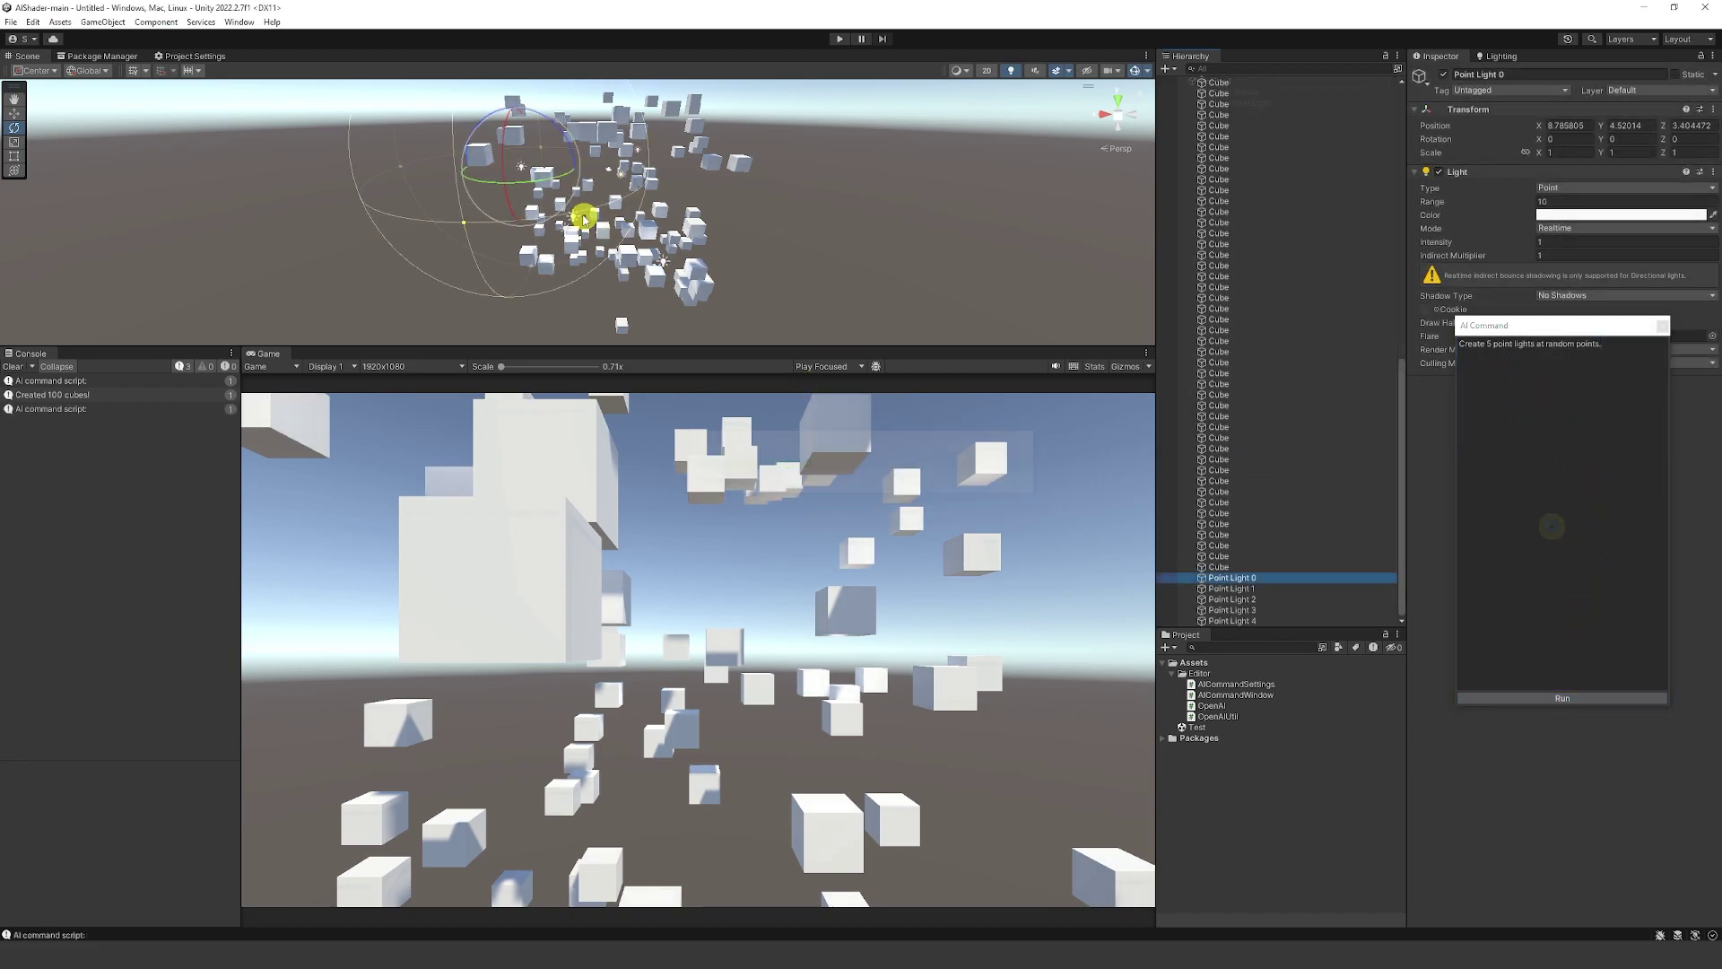
left_click(1249, 589)
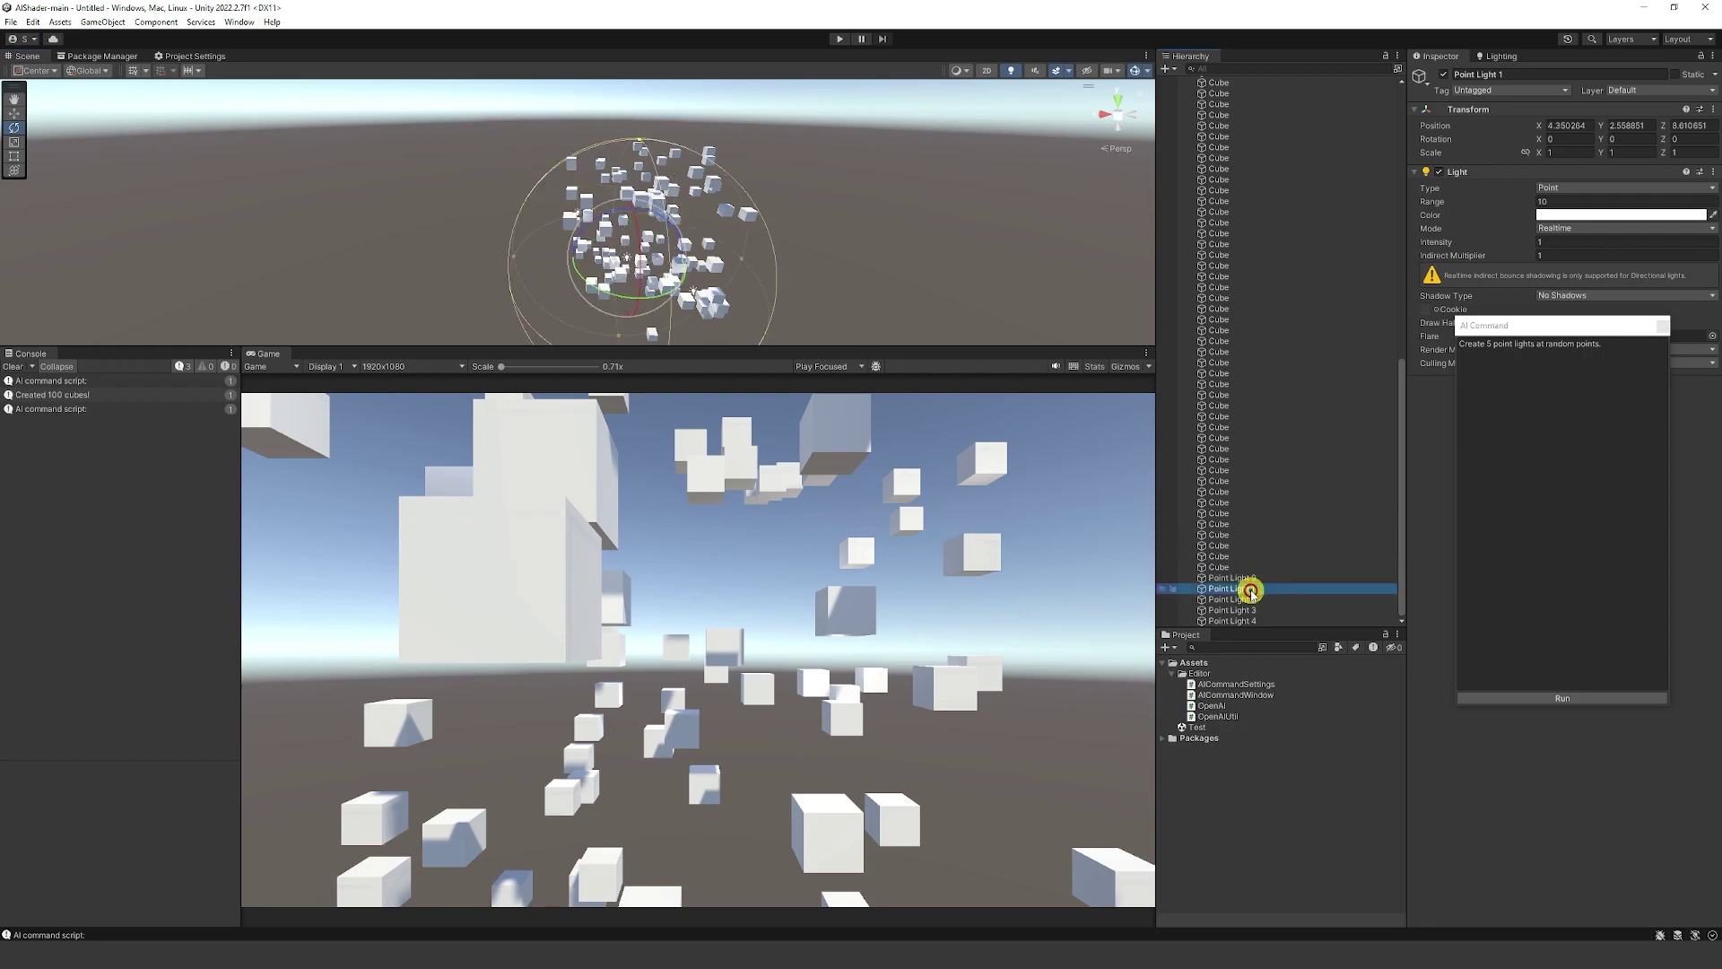
left_click(1250, 599)
left_click(1250, 609)
left_click(1256, 621)
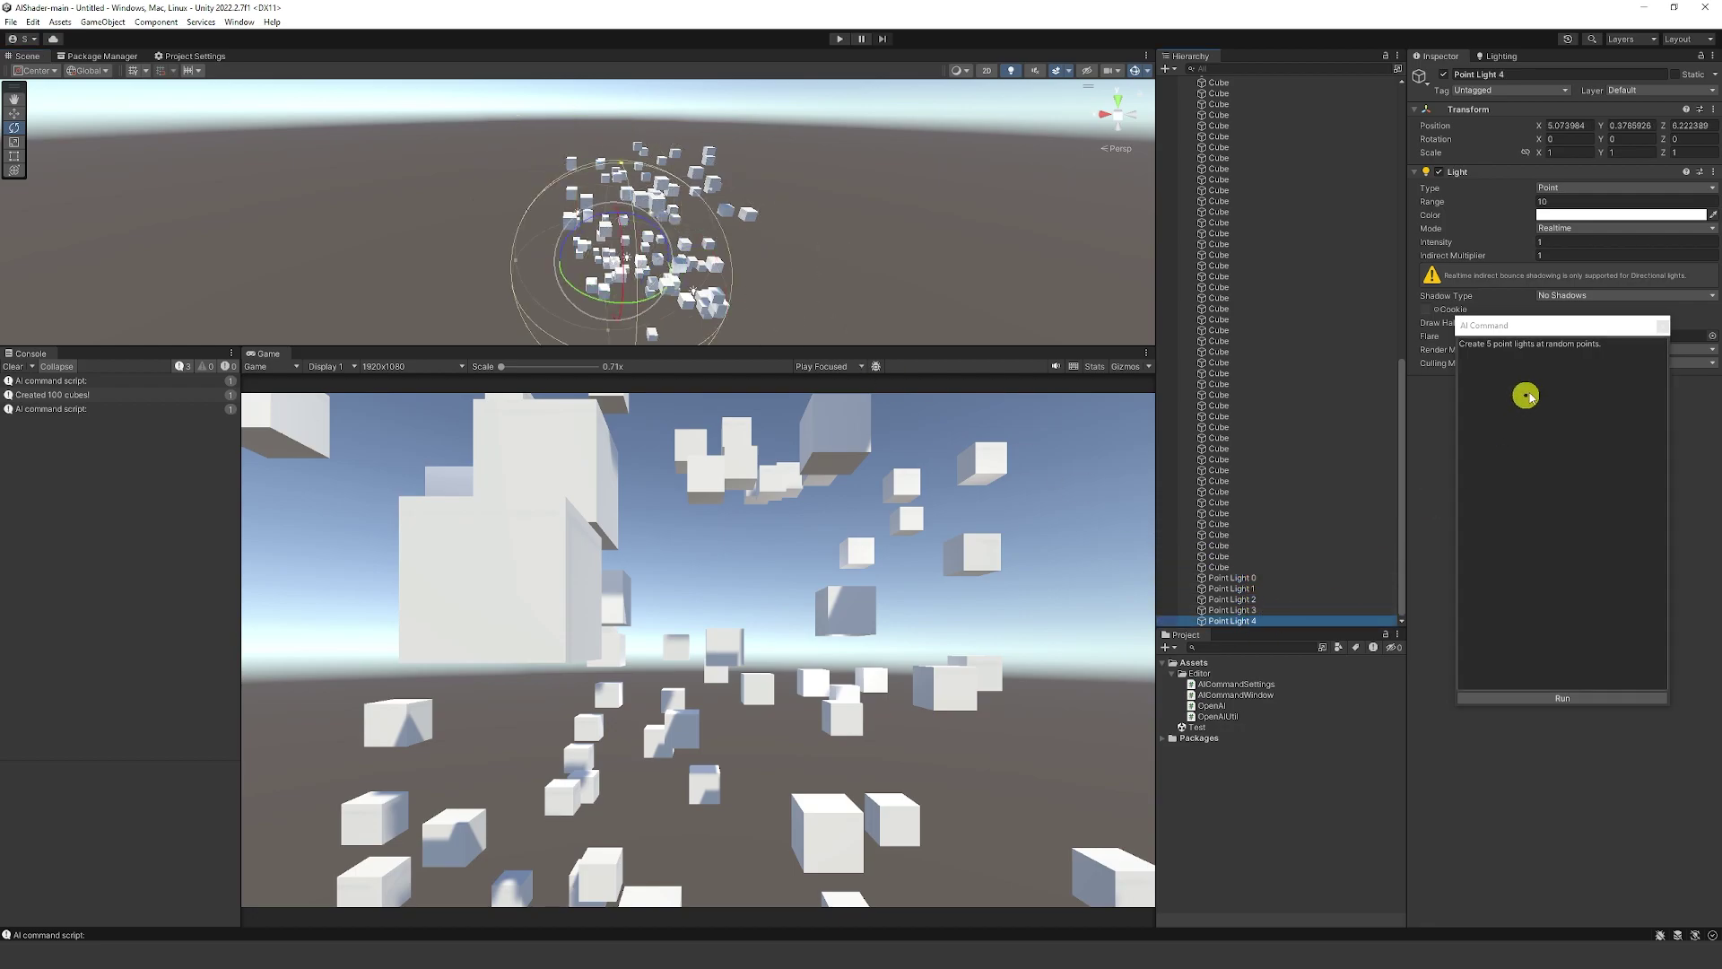
Paste a red directional-light request into AI Command and run it, tinting the cubes pink
left_click(1622, 365)
type("Change the directional light to red.")
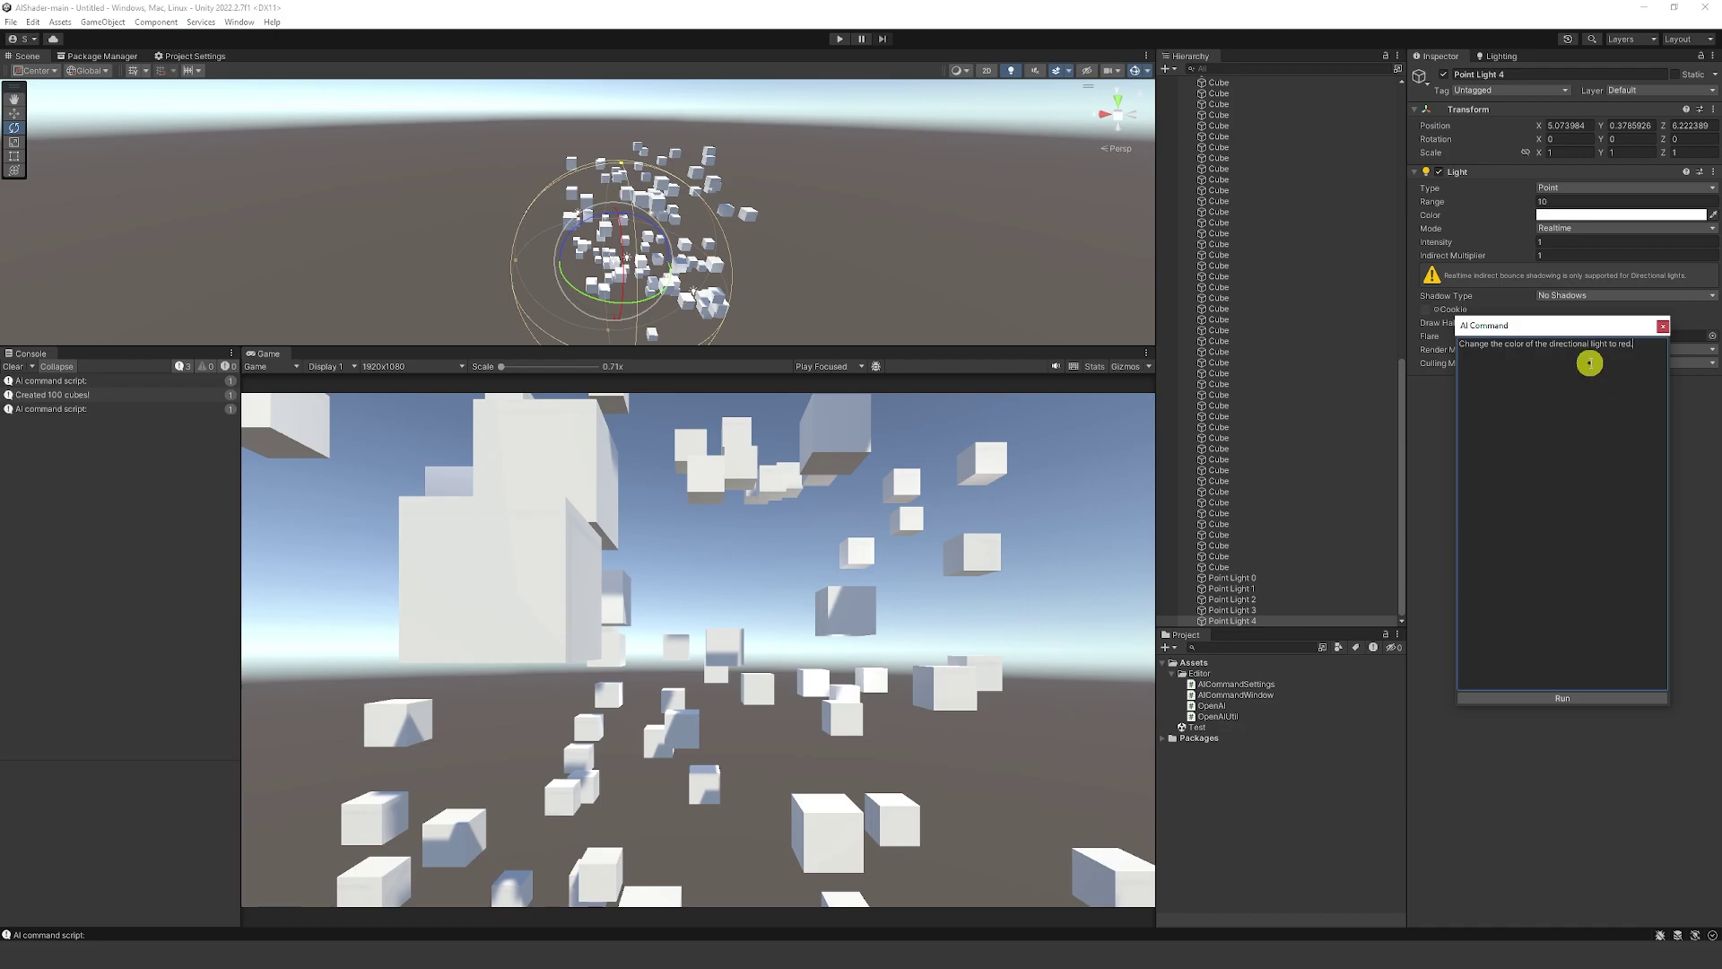
left_click(1560, 698)
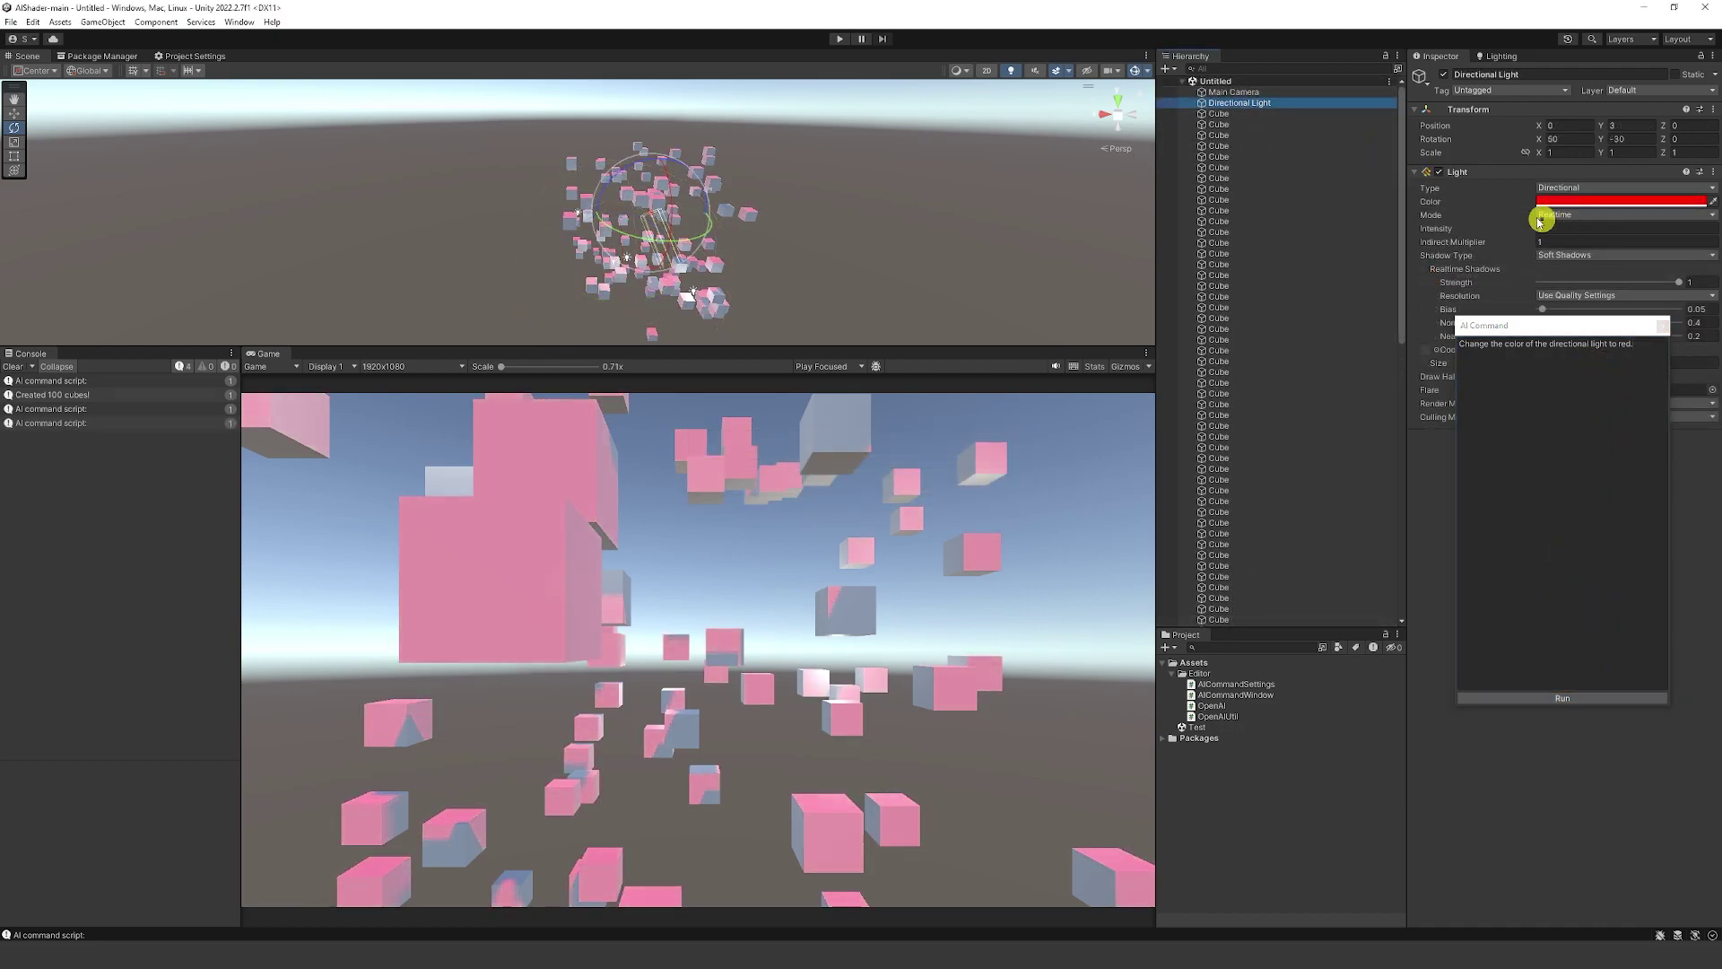